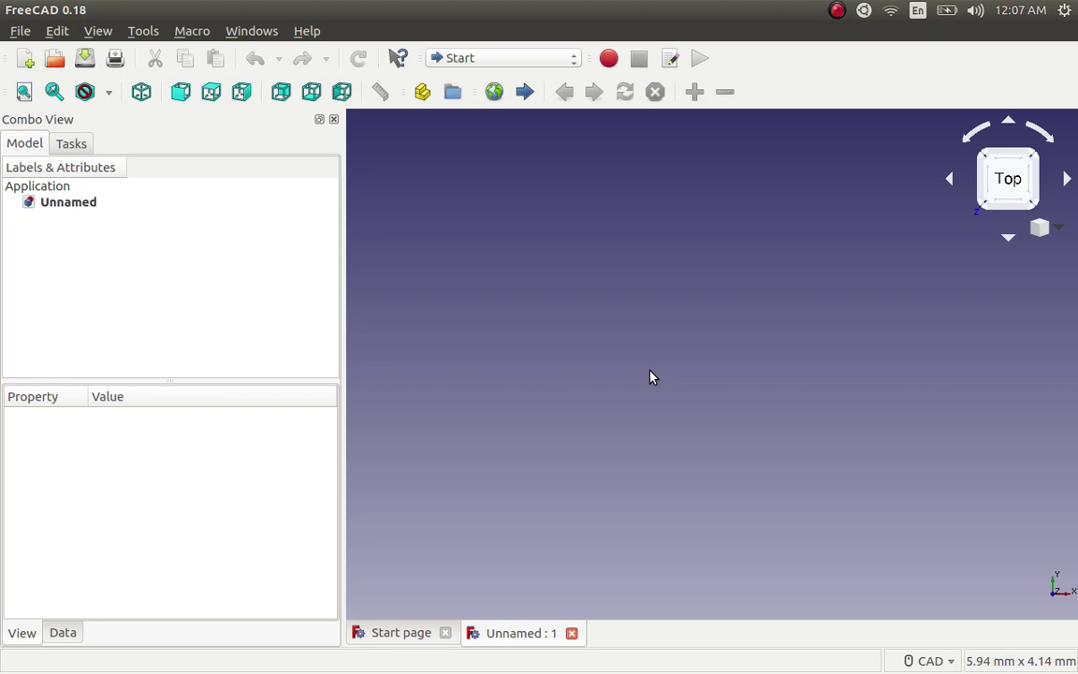
- Open the workbench selector dropdown in the toolbar
left_click(574, 63)
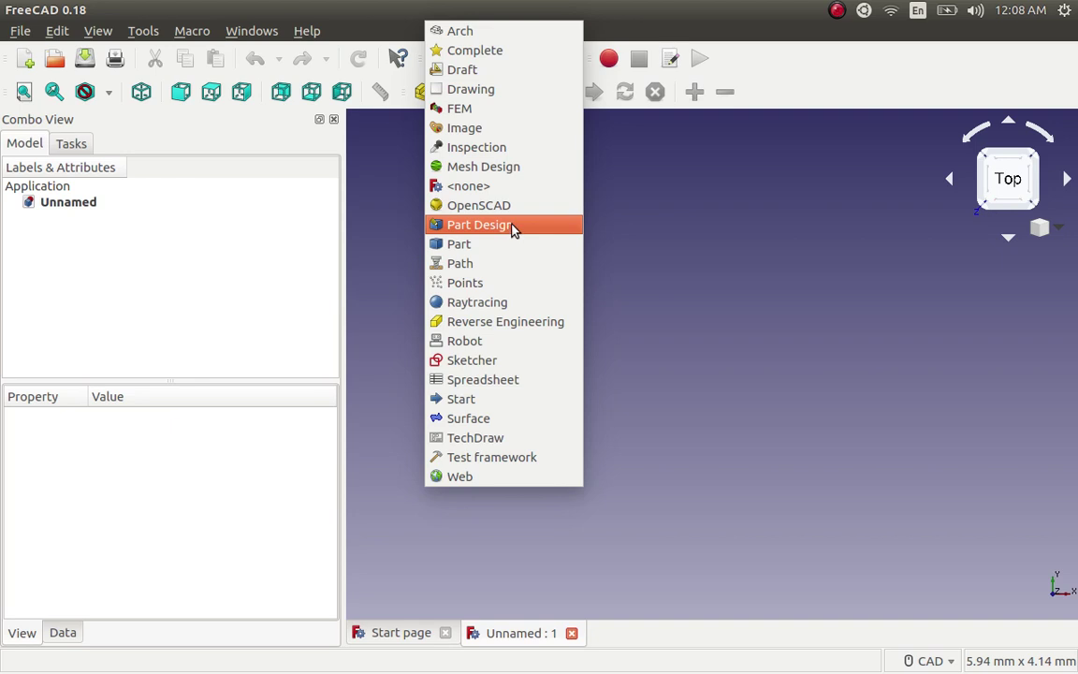
- Switch to Part Design and show the Model tab of the Combo View
left_click(513, 227)
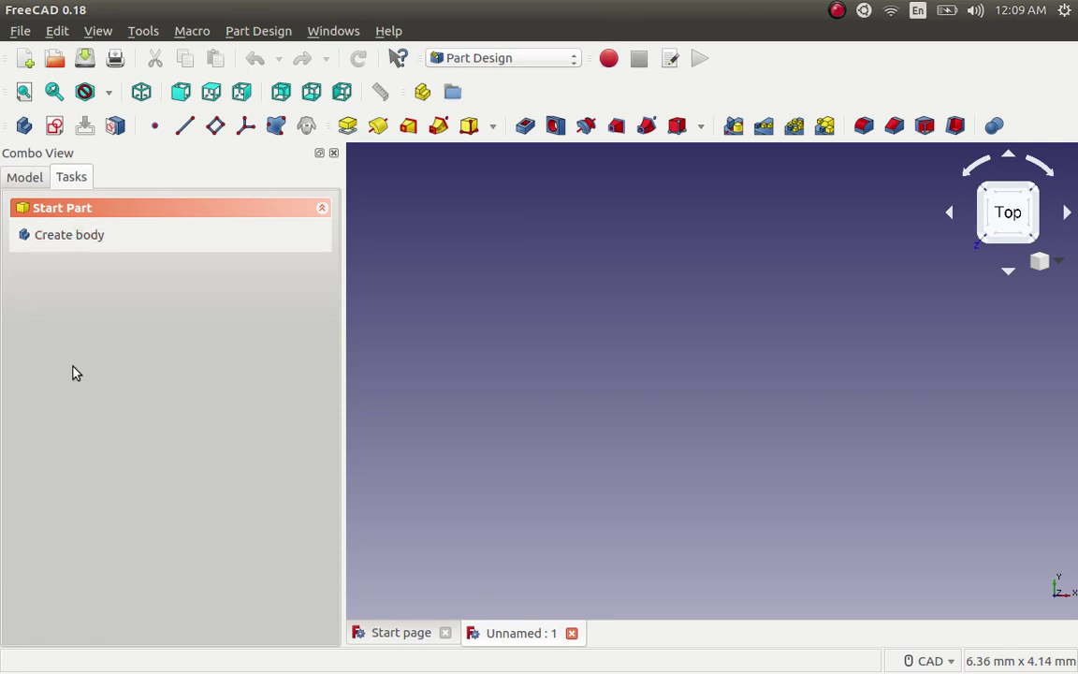
left_click(32, 178)
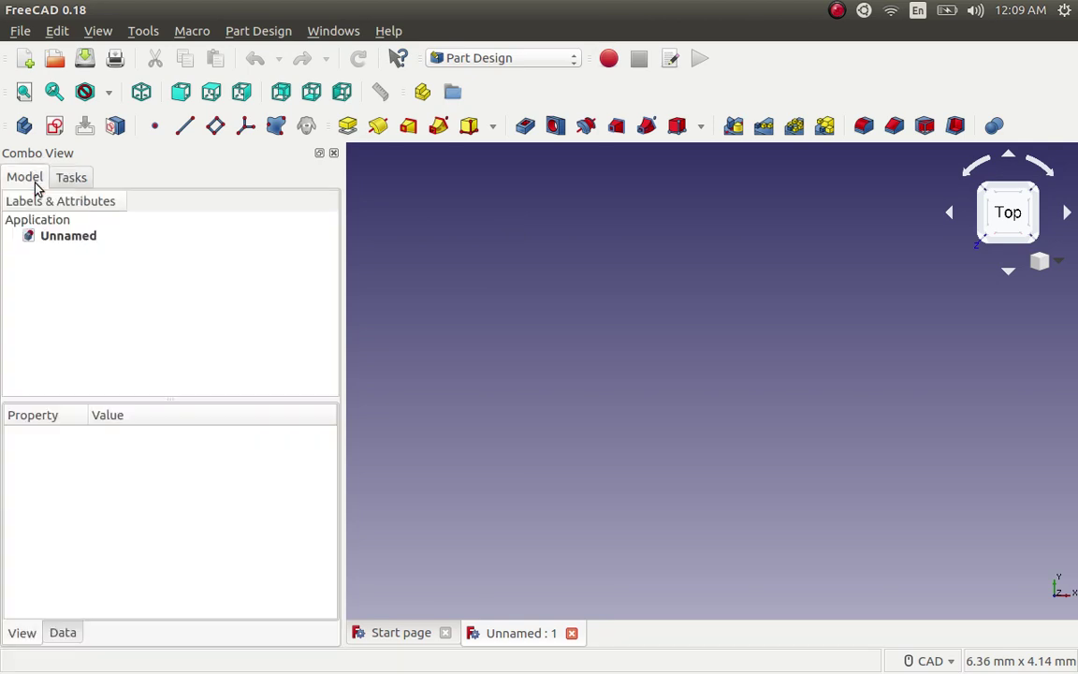
left_click(67, 179)
left_click(29, 174)
left_click(71, 177)
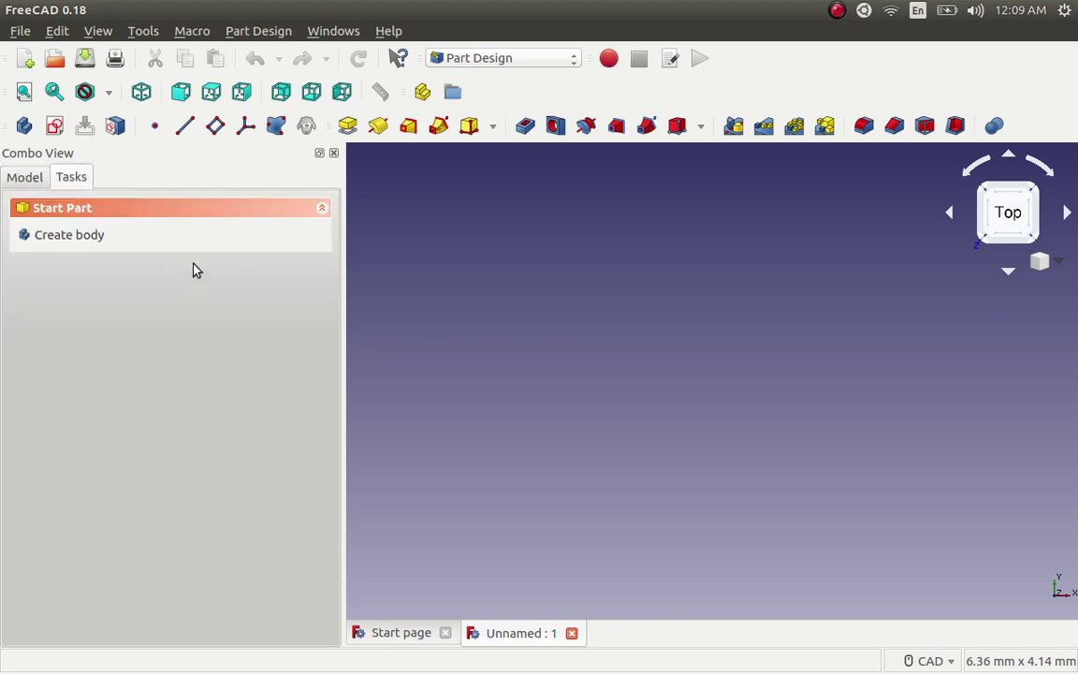
left_click(19, 178)
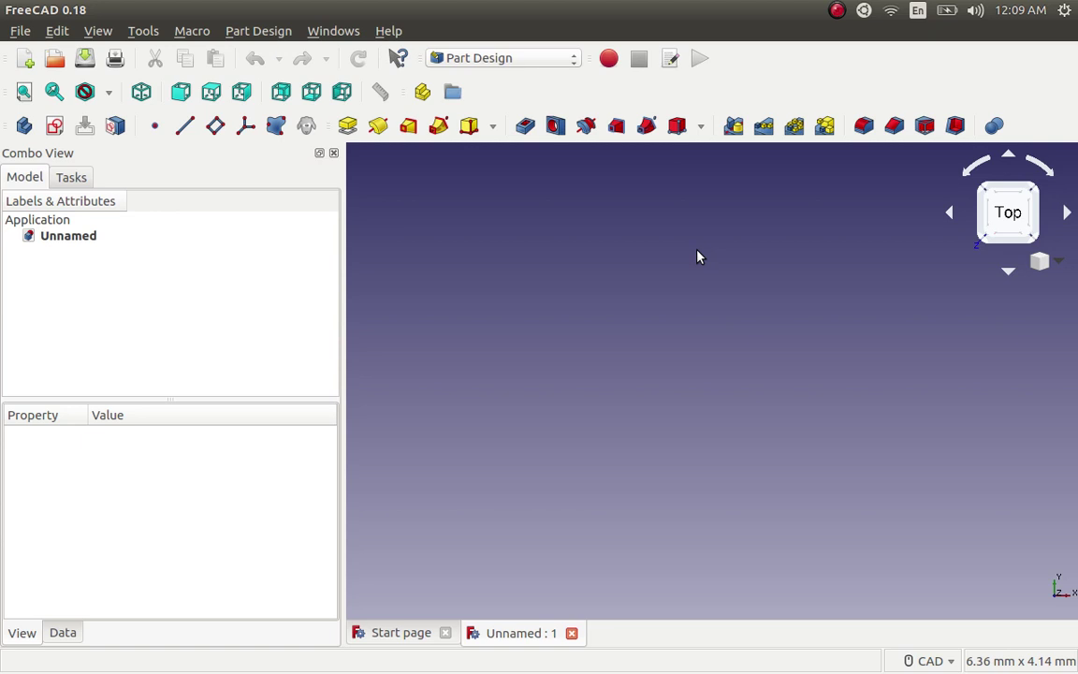
- Switch to the Draft workbench and zoom on its drawing grid
left_click(575, 61)
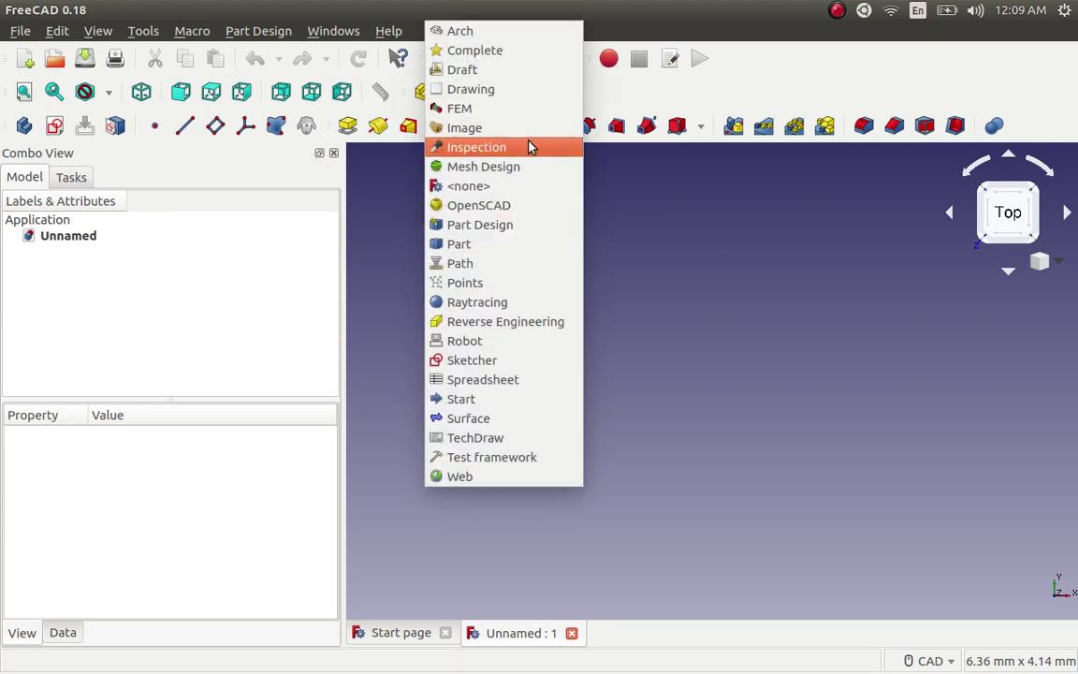
left_click(520, 72)
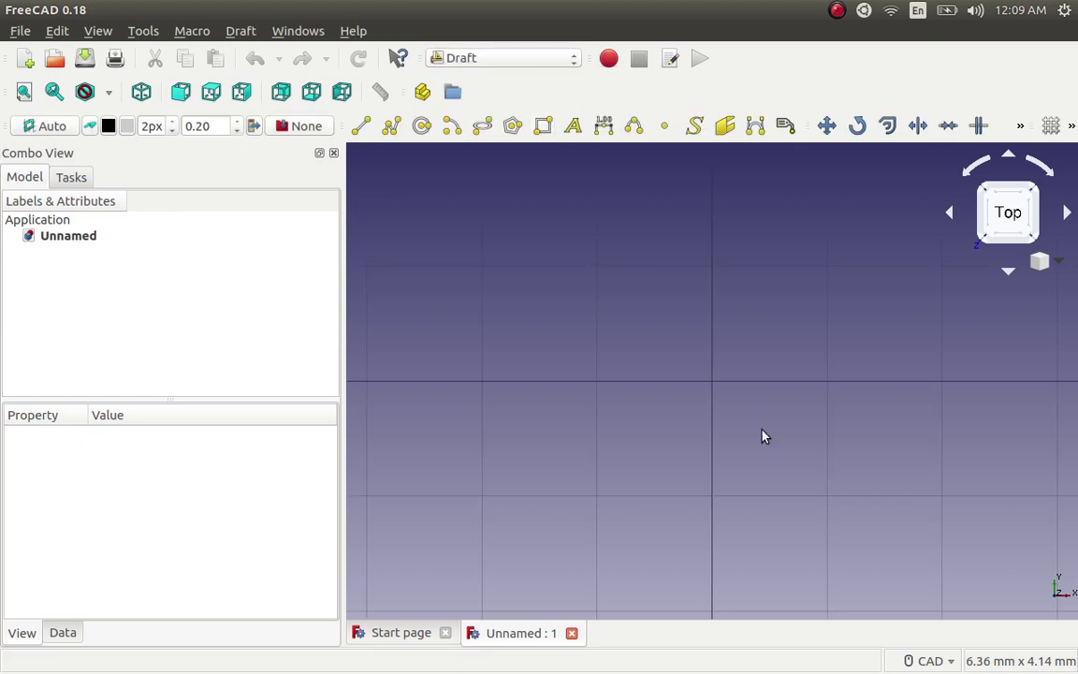
scroll(658, 394, "down", 3)
scroll(658, 393, "down", 4)
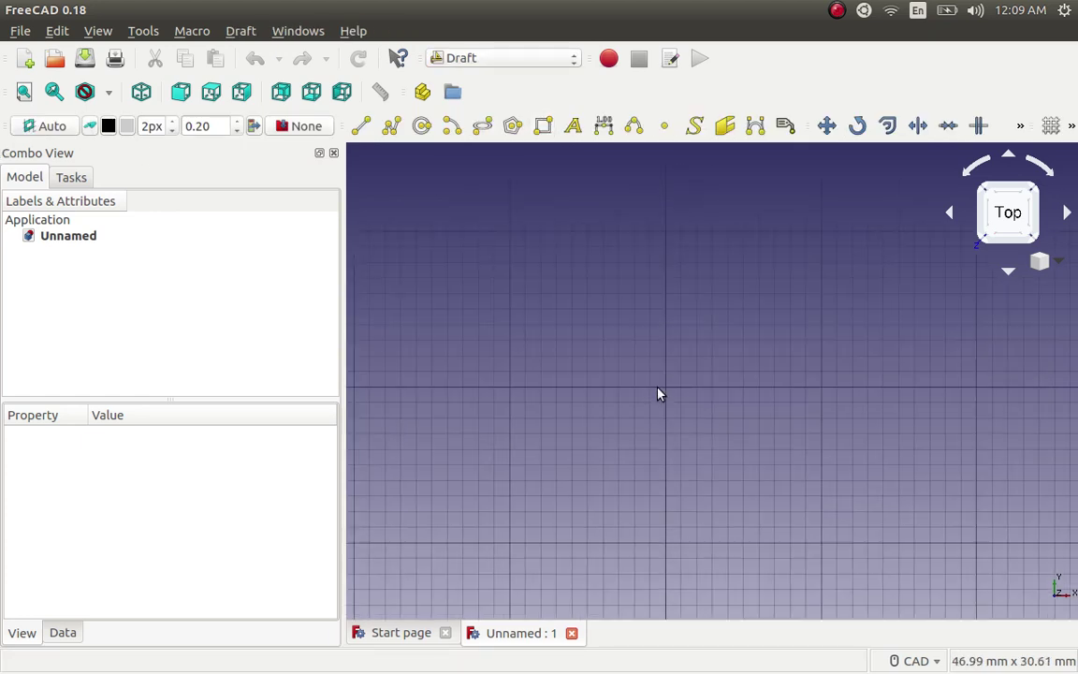
scroll(658, 393, "down", 3)
scroll(655, 385, "down", 3)
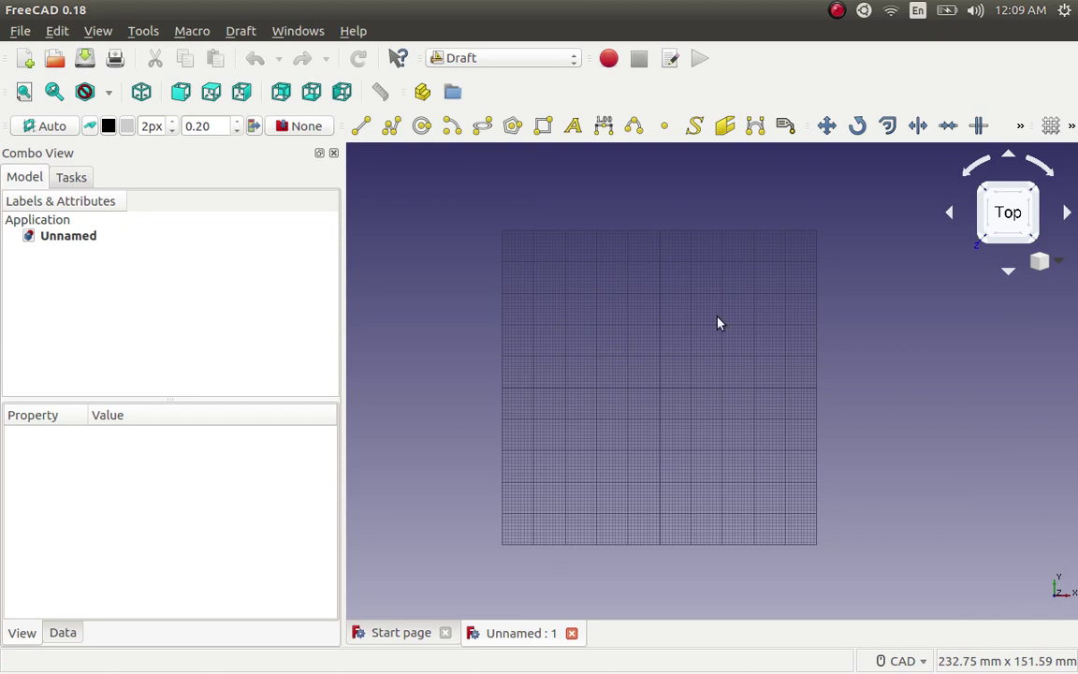
scroll(658, 387, "up", 5)
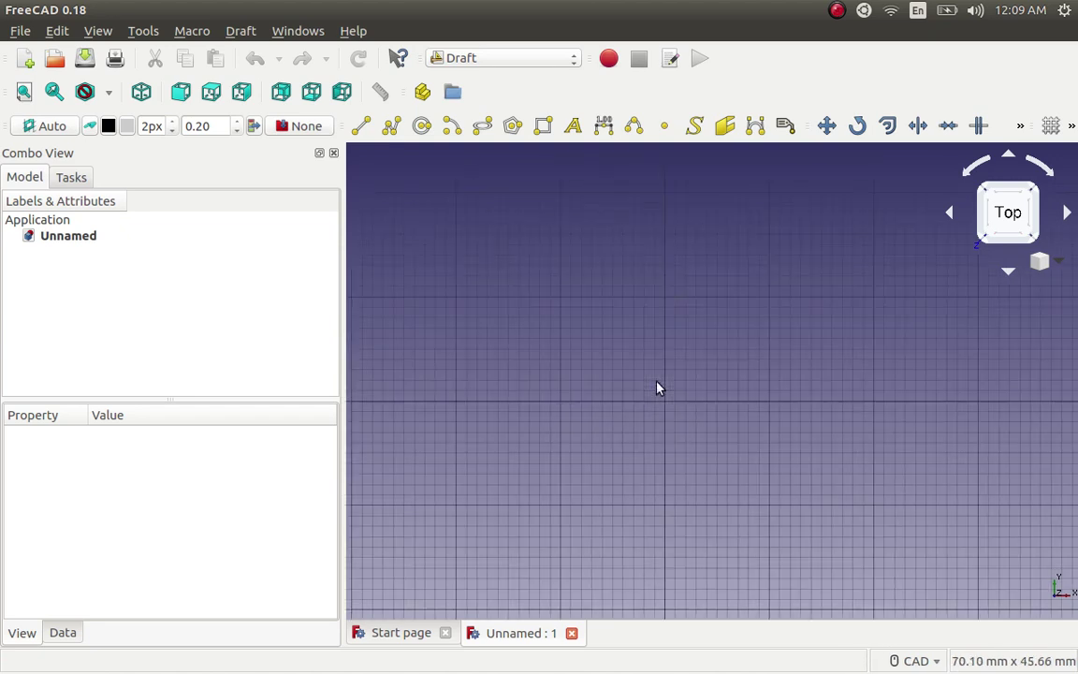
scroll(668, 386, "down", 1)
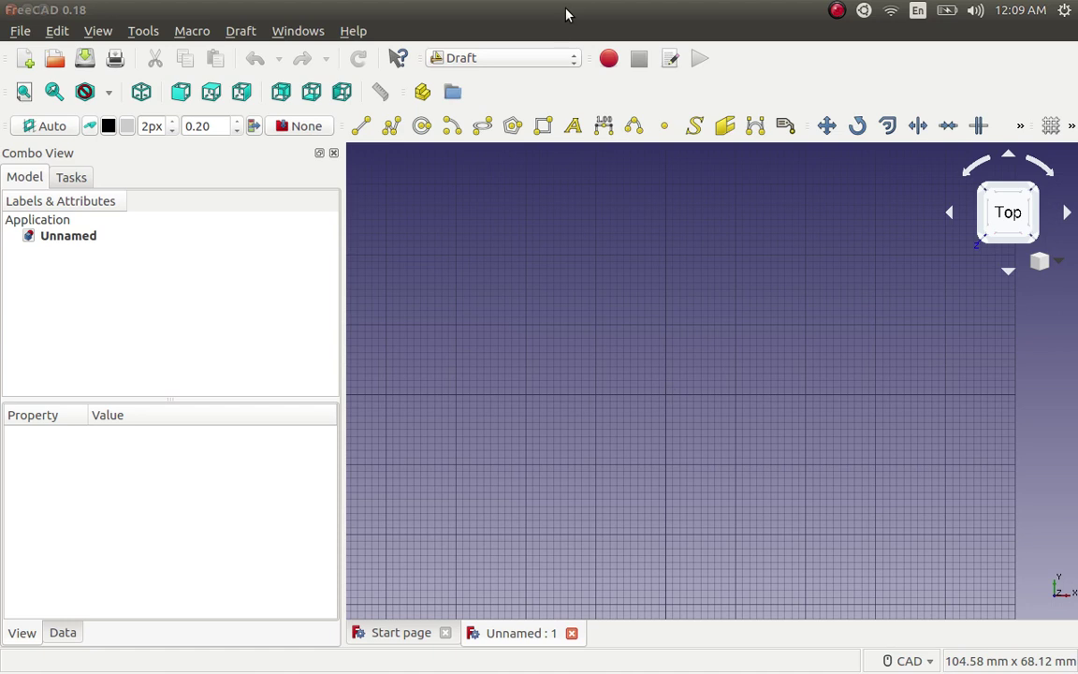
- Return to Part Design and show the Model tab
left_click(573, 58)
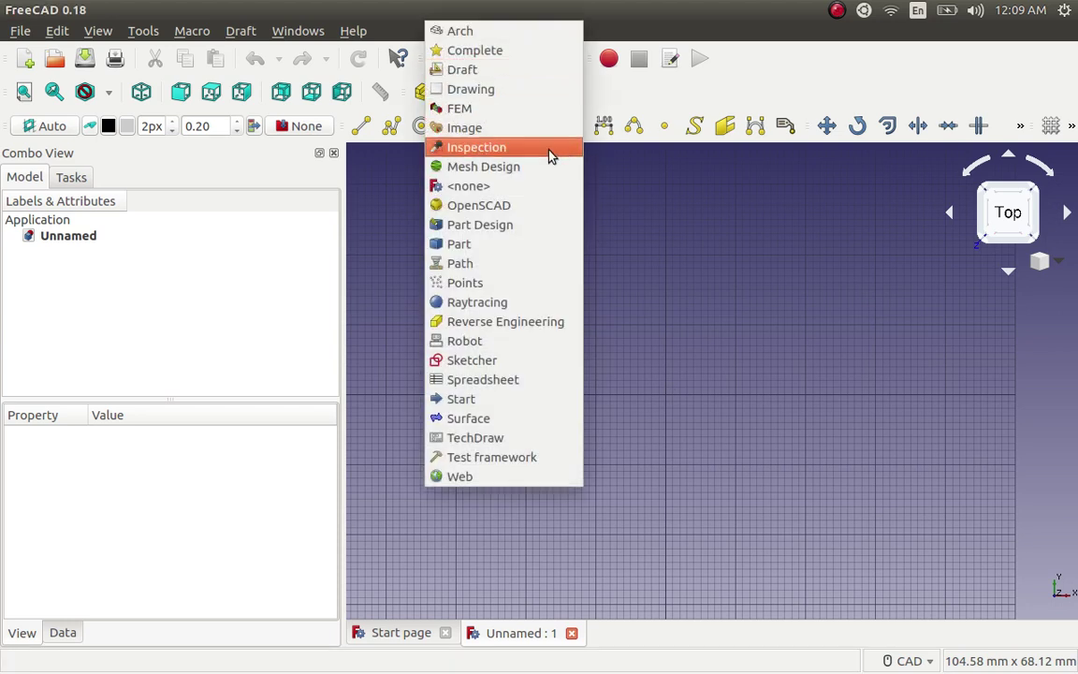
left_click(535, 232)
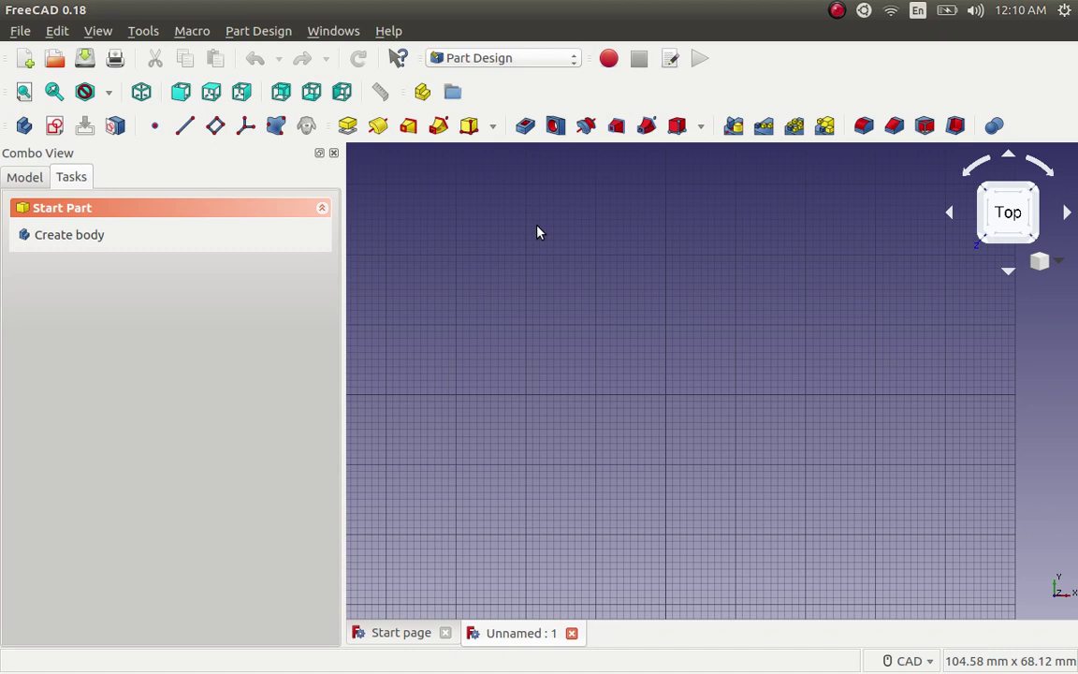
scroll(743, 405, "down", 3)
scroll(728, 380, "up", 2)
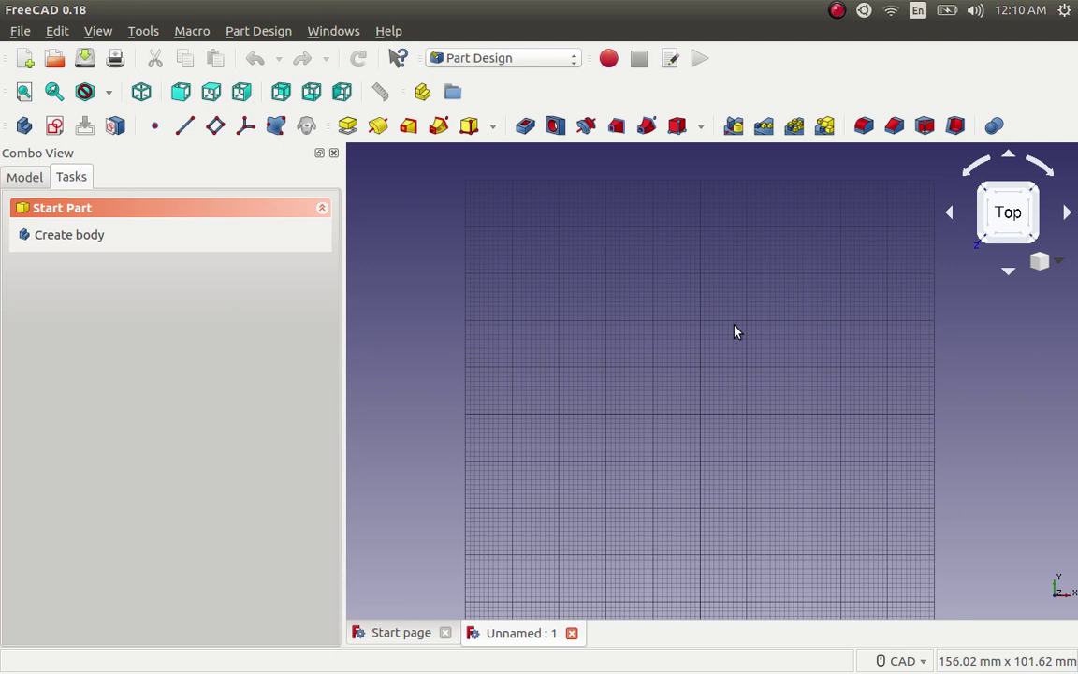
left_click(32, 182)
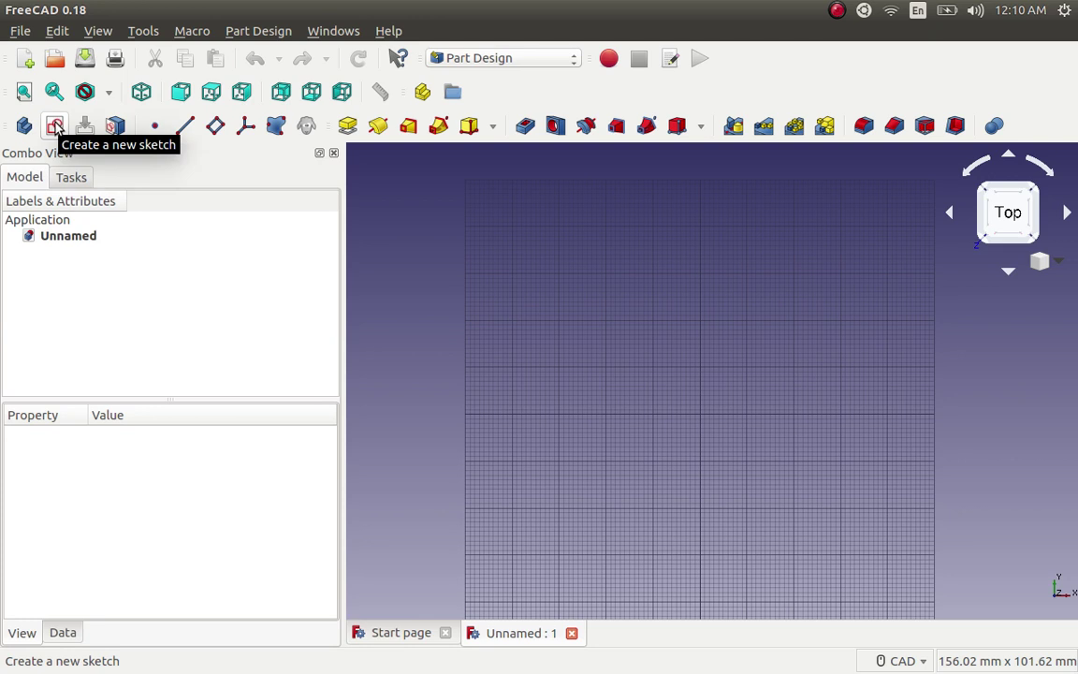
- Create a new sketch attached to XY_Plane, viewing the planes isometrically
left_click(55, 127)
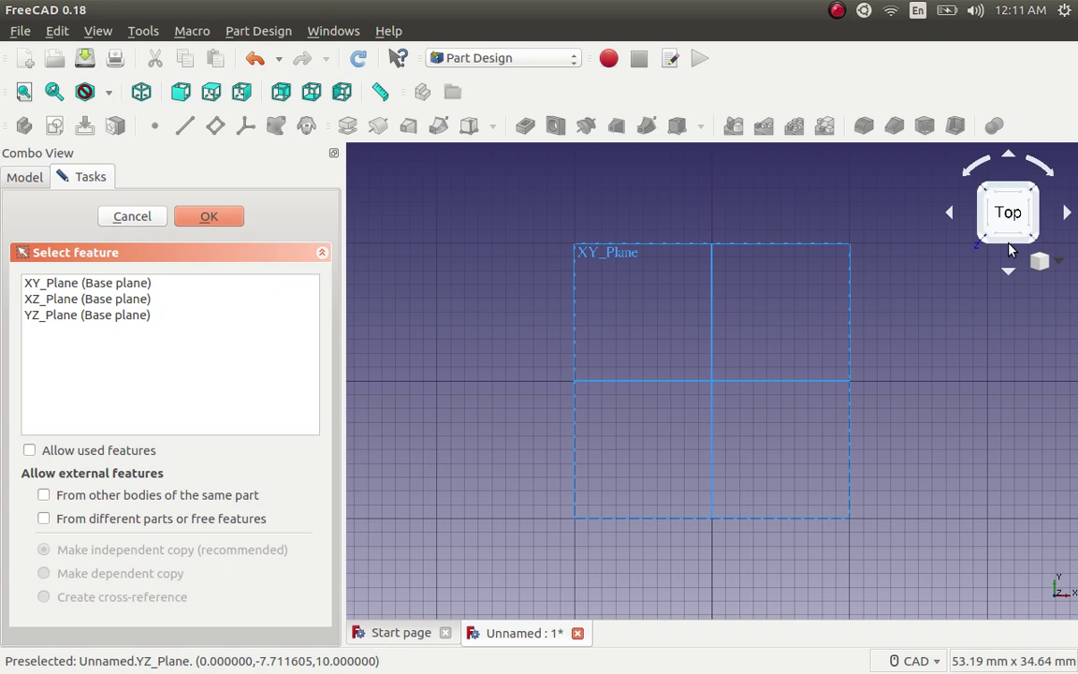
left_click(1055, 267)
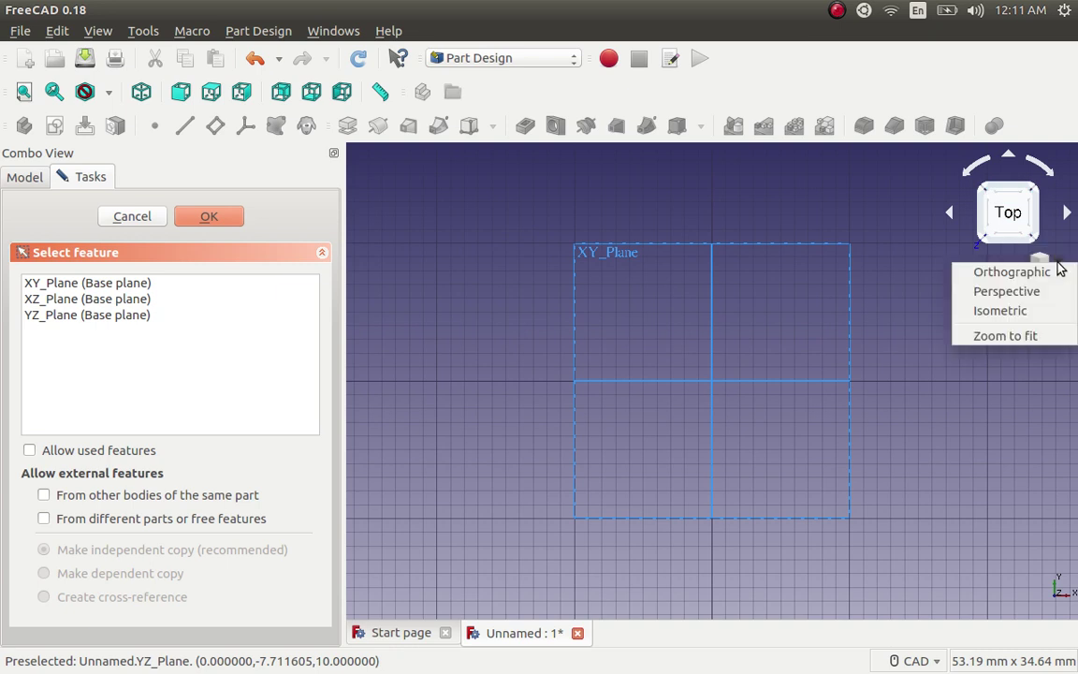
left_click(1016, 318)
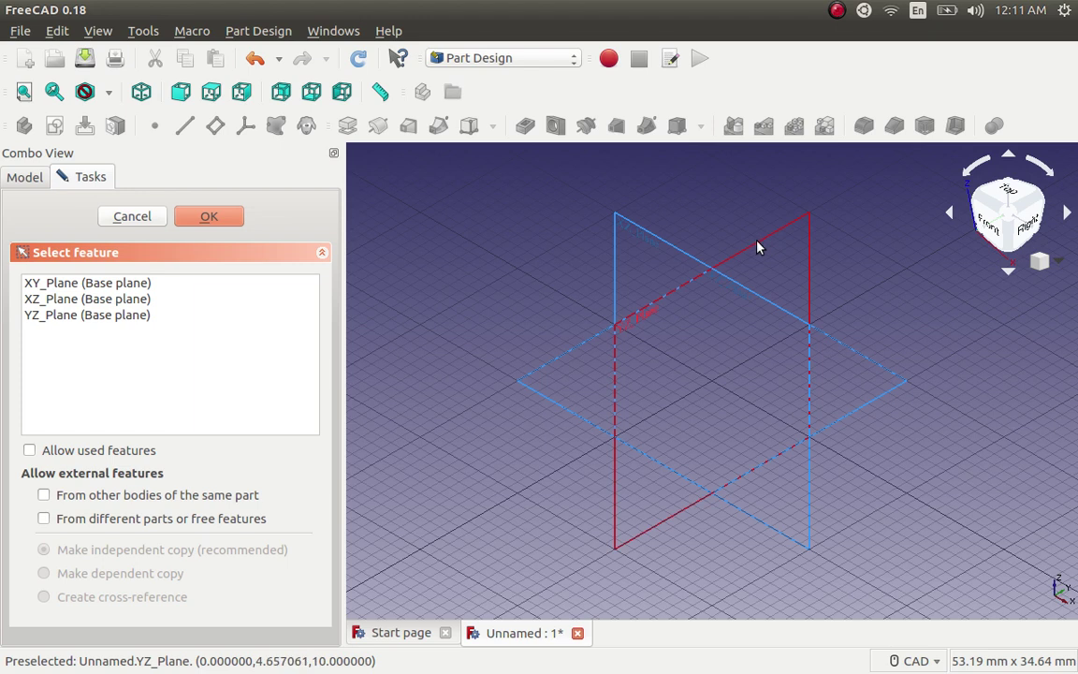
left_click(887, 399)
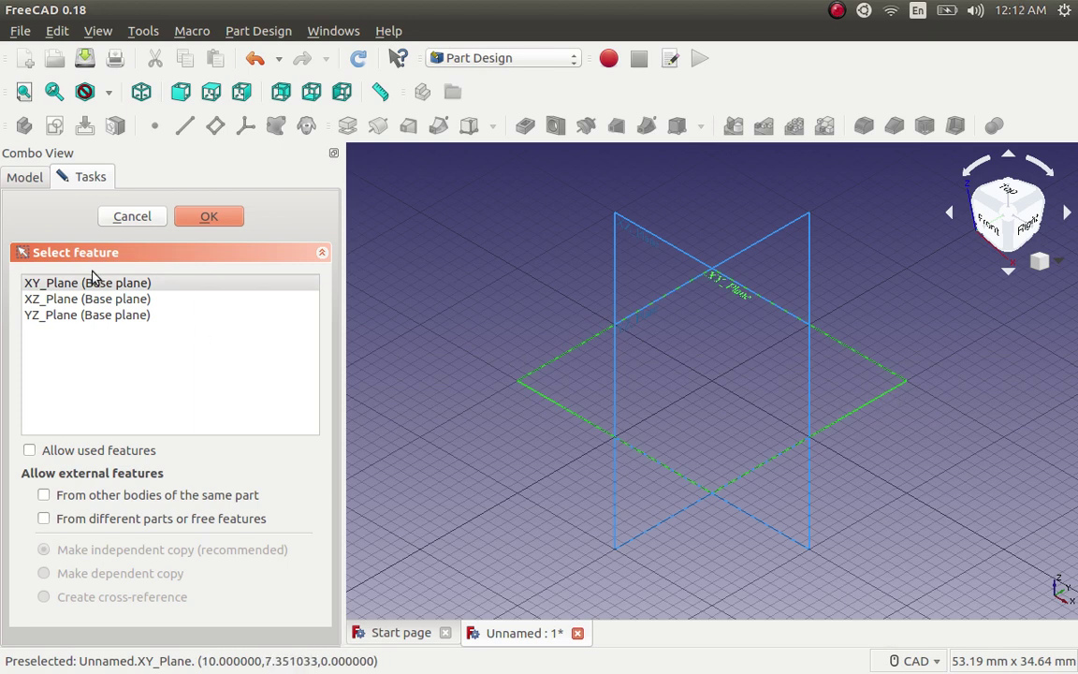
left_click(206, 221)
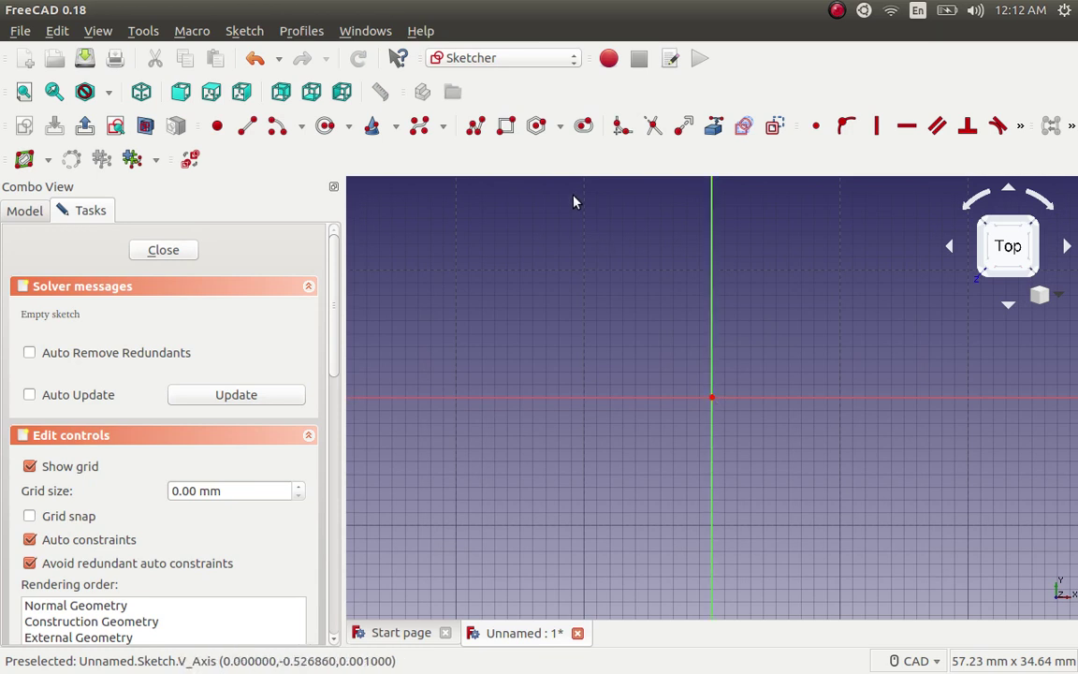
- Pick the Hexagon tool and place its centre at the sketch origin
left_click(559, 128)
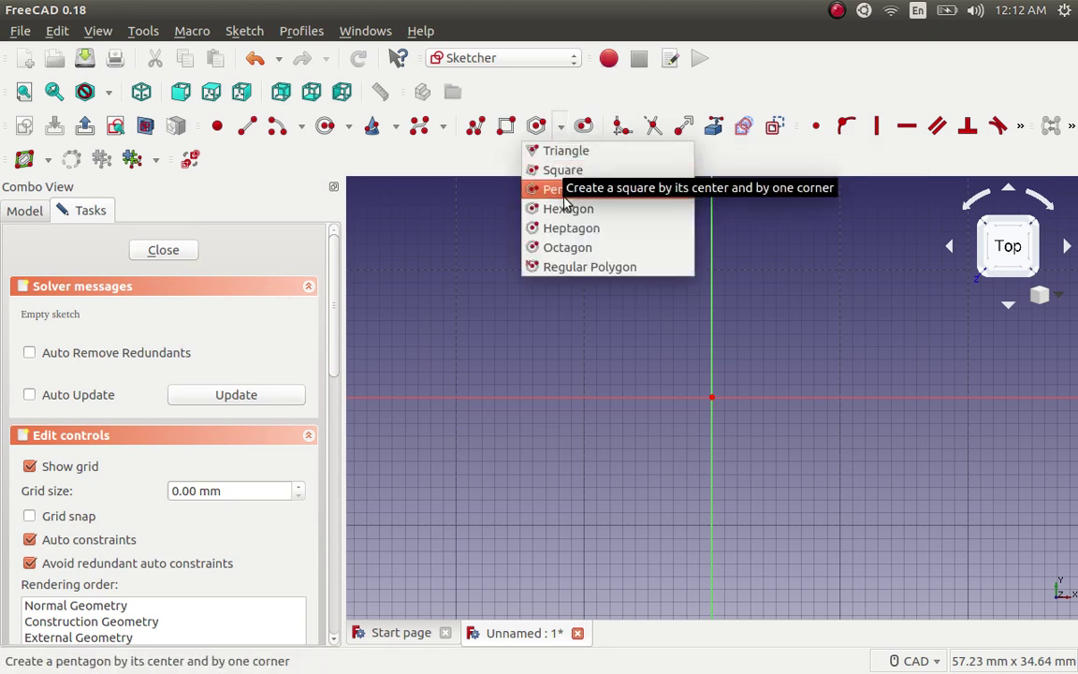
left_click(566, 209)
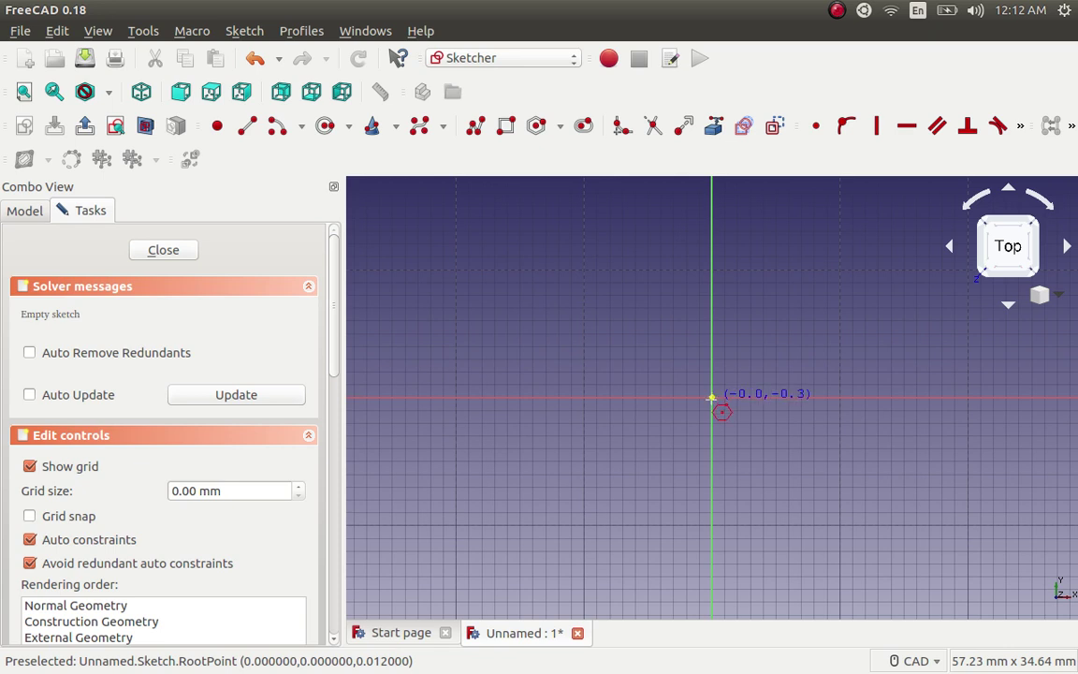
scroll(711, 393, "up", 5)
scroll(712, 361, "up", 5)
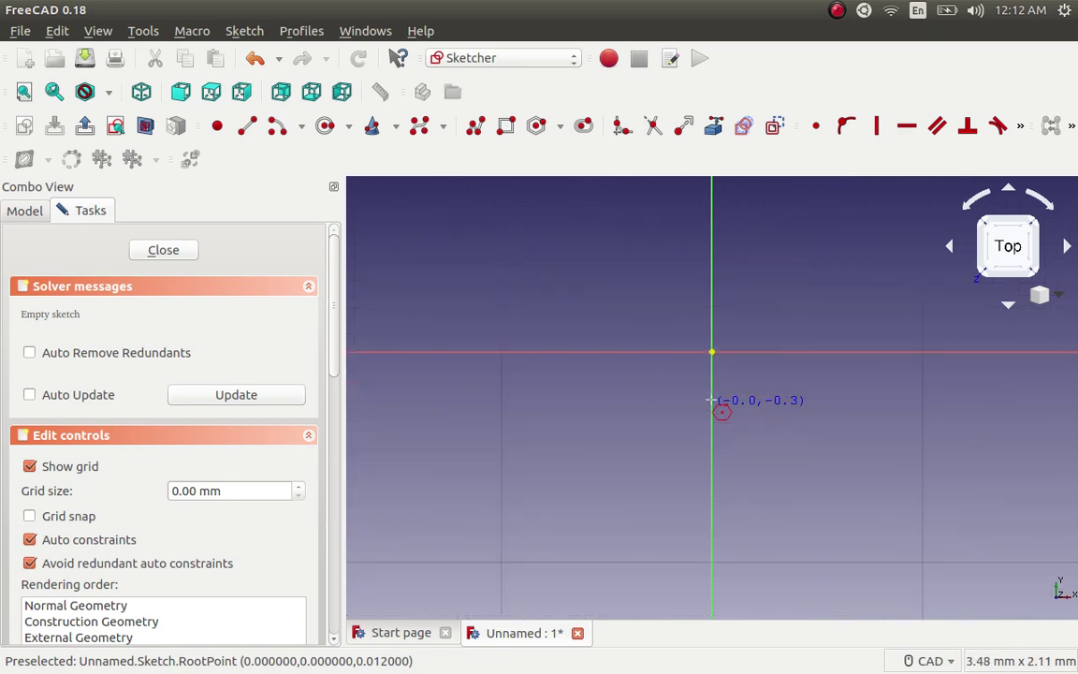
left_click(712, 352)
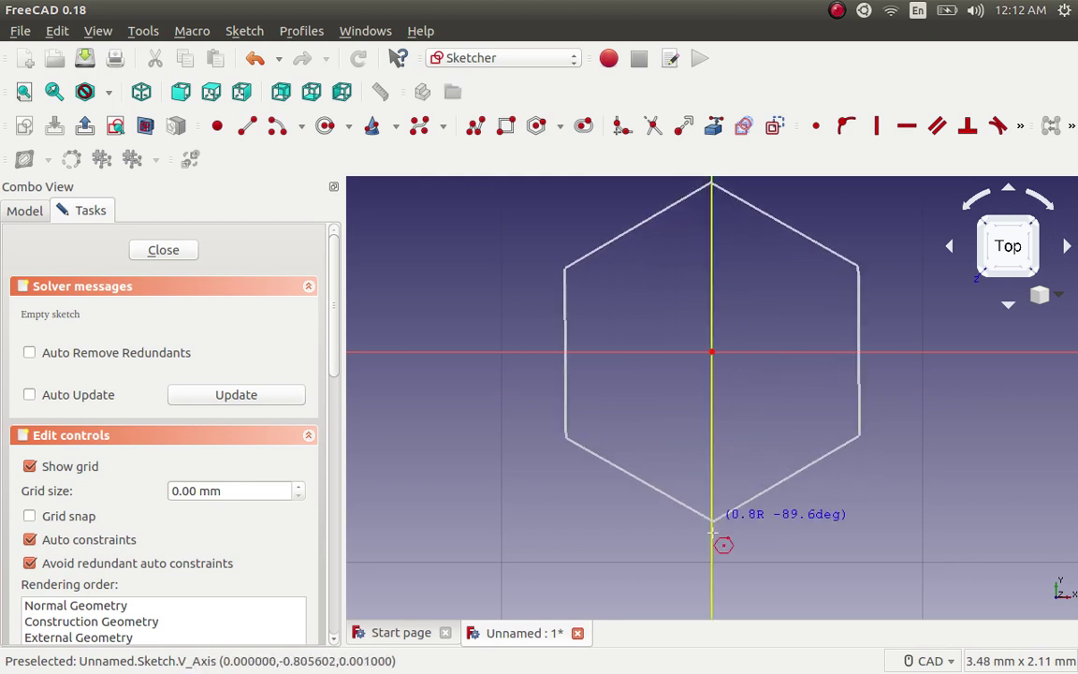
scroll(717, 513, "down", 4)
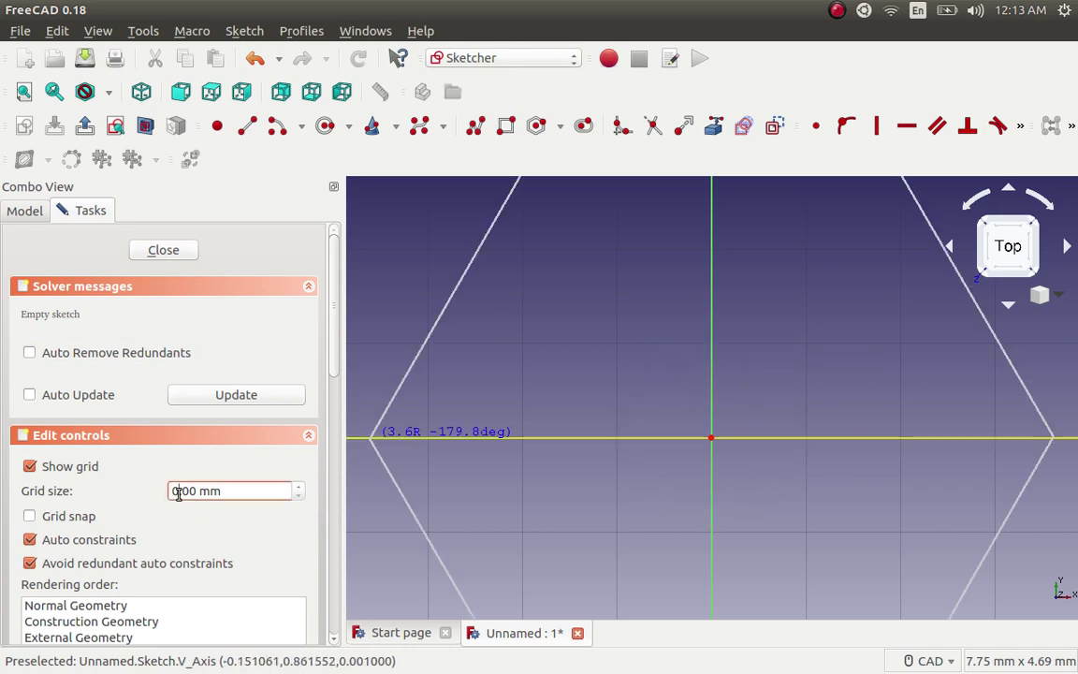
- Set the sketch grid size to 10 and turn on grid snapping
left_click_drag(177, 494, 169, 496)
type("1")
type("0")
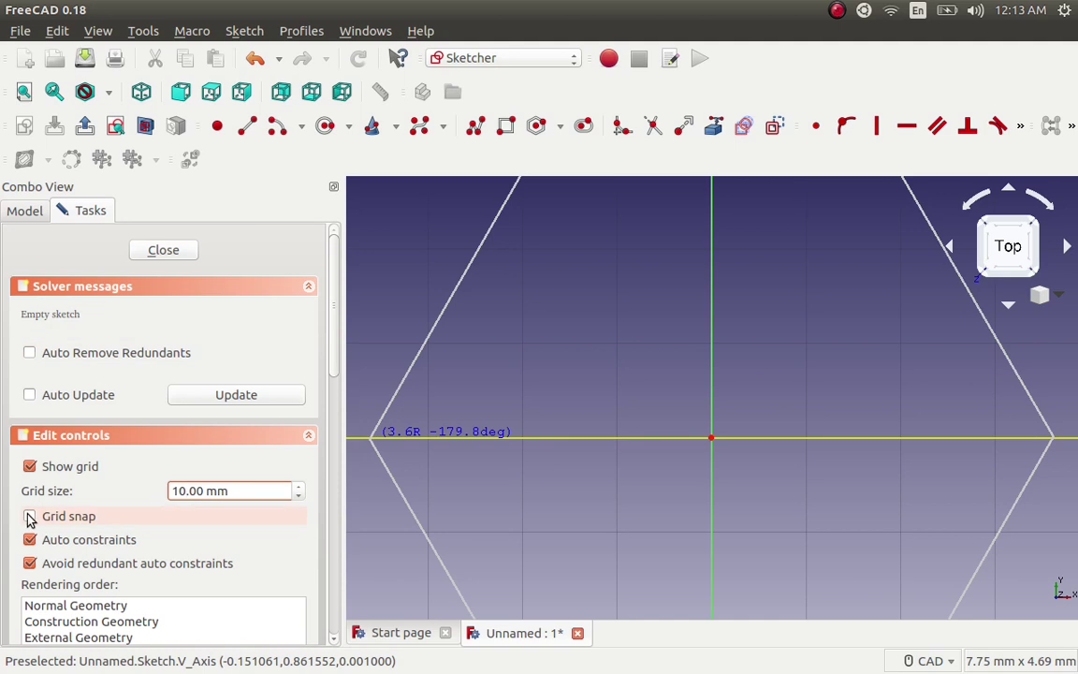
left_click(29, 516)
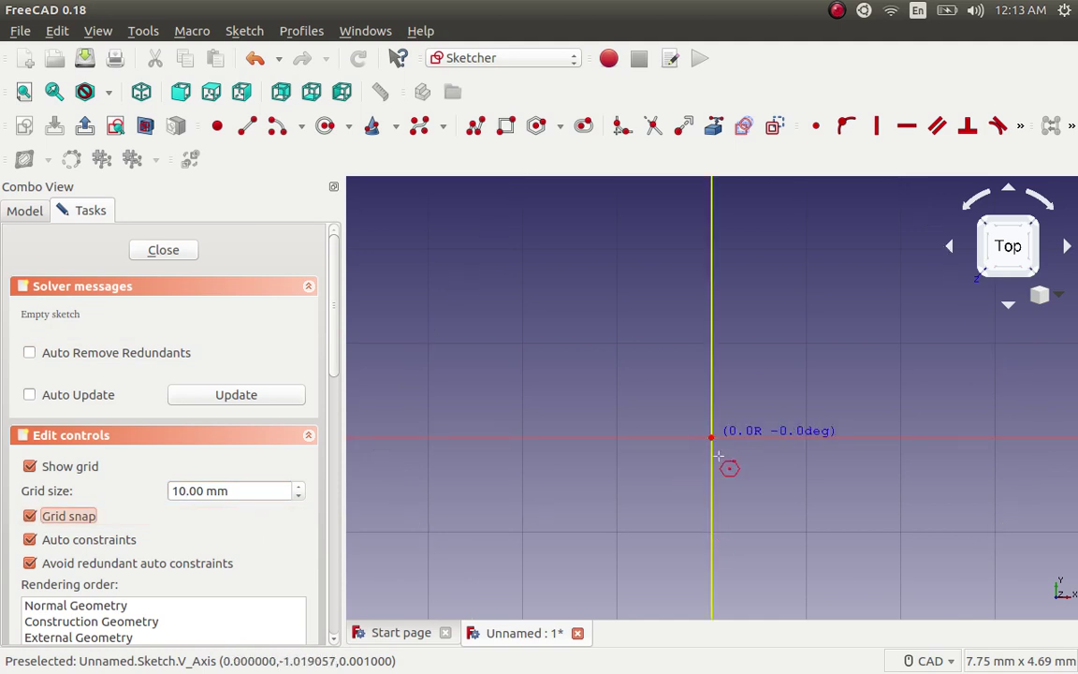
scroll(723, 450, "down", 5)
scroll(722, 428, "down", 5)
scroll(718, 425, "down", 3)
scroll(719, 458, "down", 2)
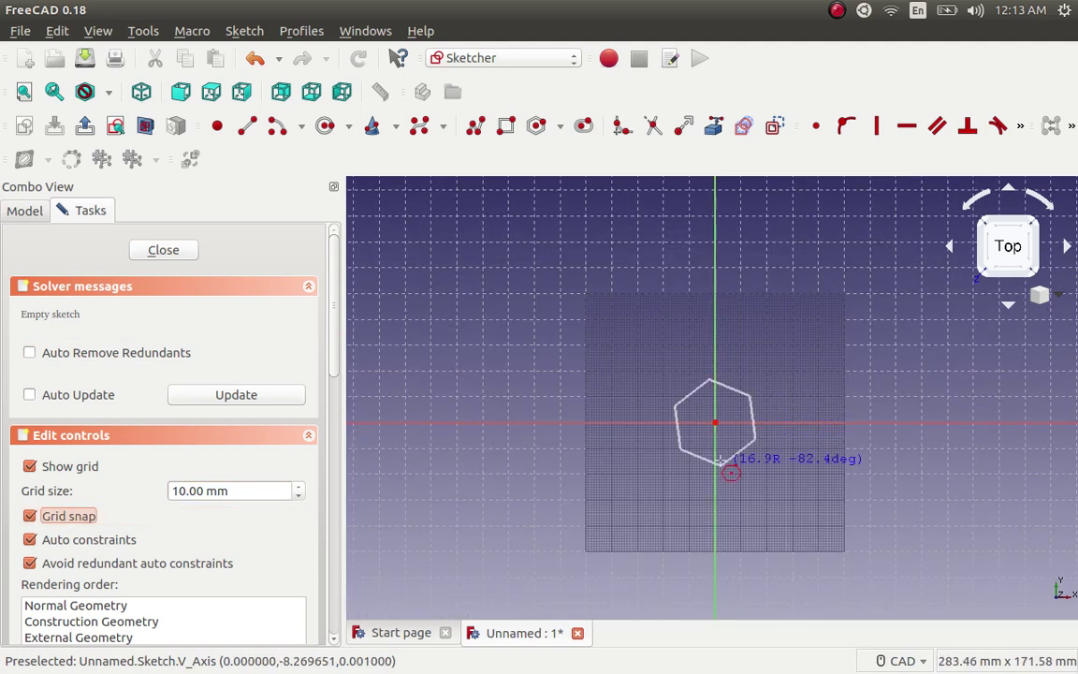
scroll(719, 459, "up", 5)
scroll(717, 457, "up", 2)
scroll(697, 431, "up", 3)
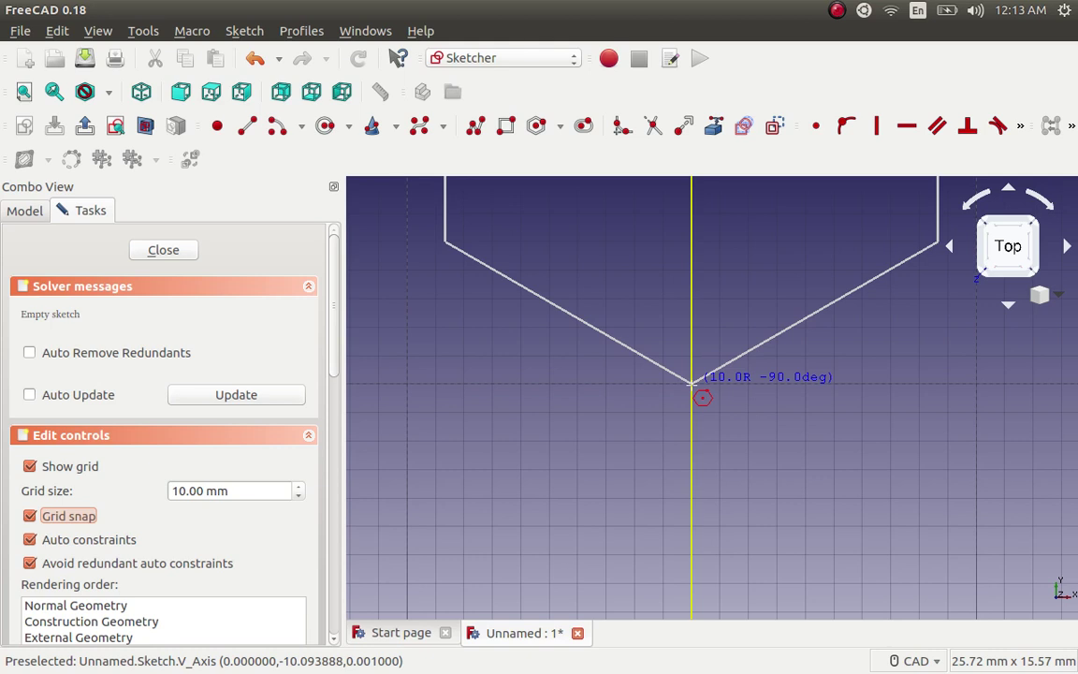
- Place the hexagon's corner 10 mm straight below the origin
left_click(692, 382)
scroll(694, 457, "down", 4)
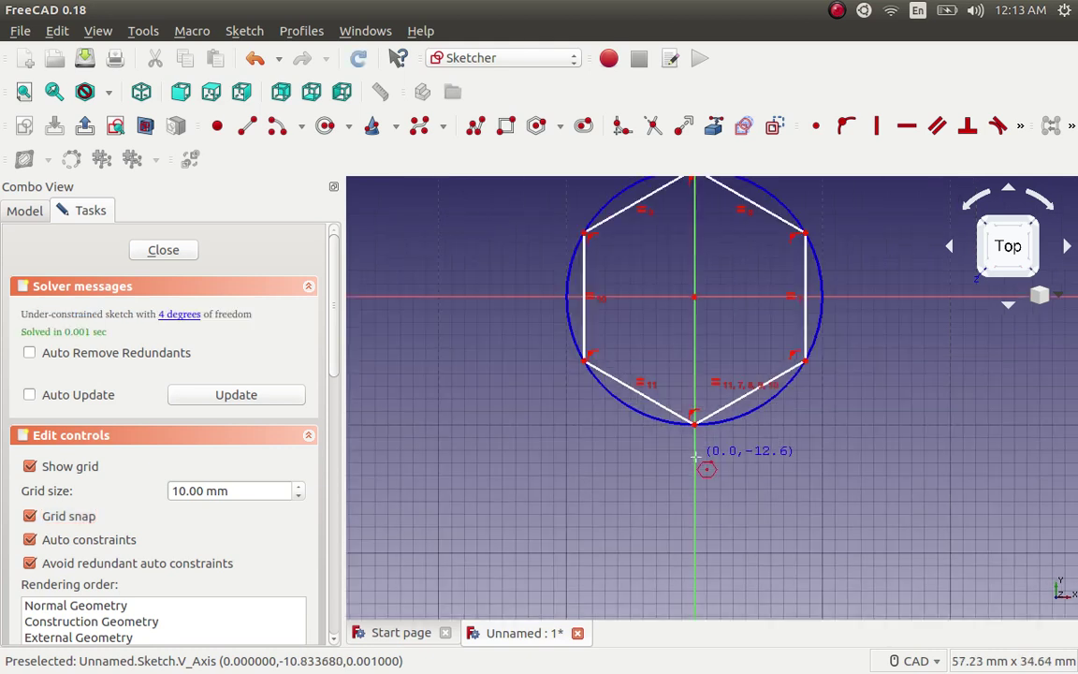
scroll(695, 456, "down", 2)
scroll(695, 306, "up", 4)
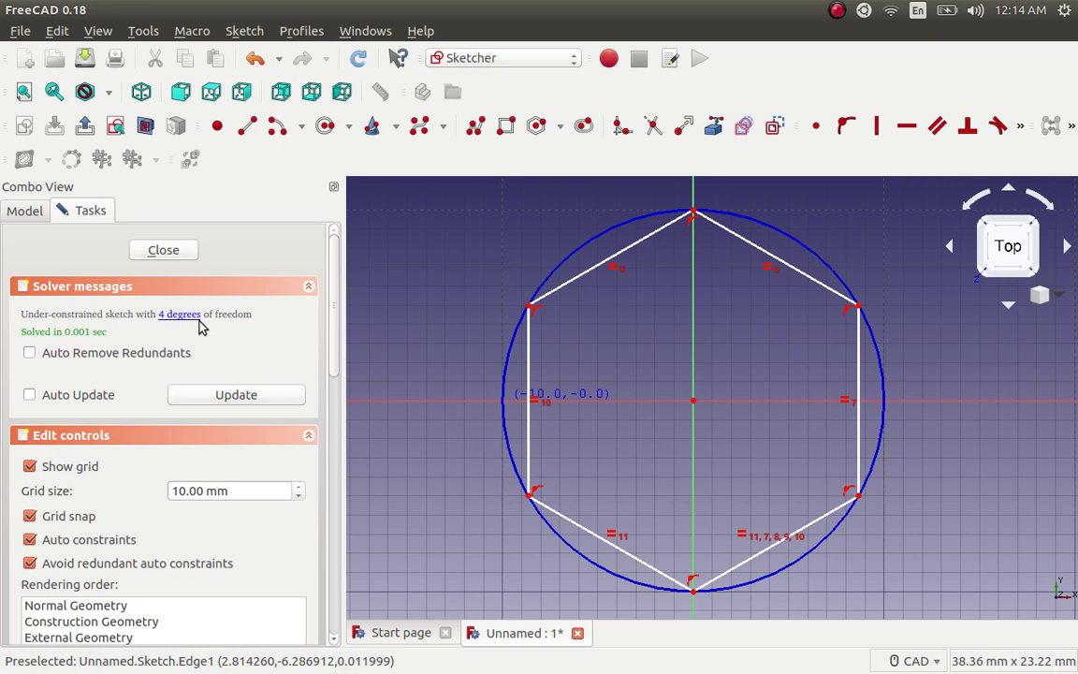
scroll(701, 398, "down", 2)
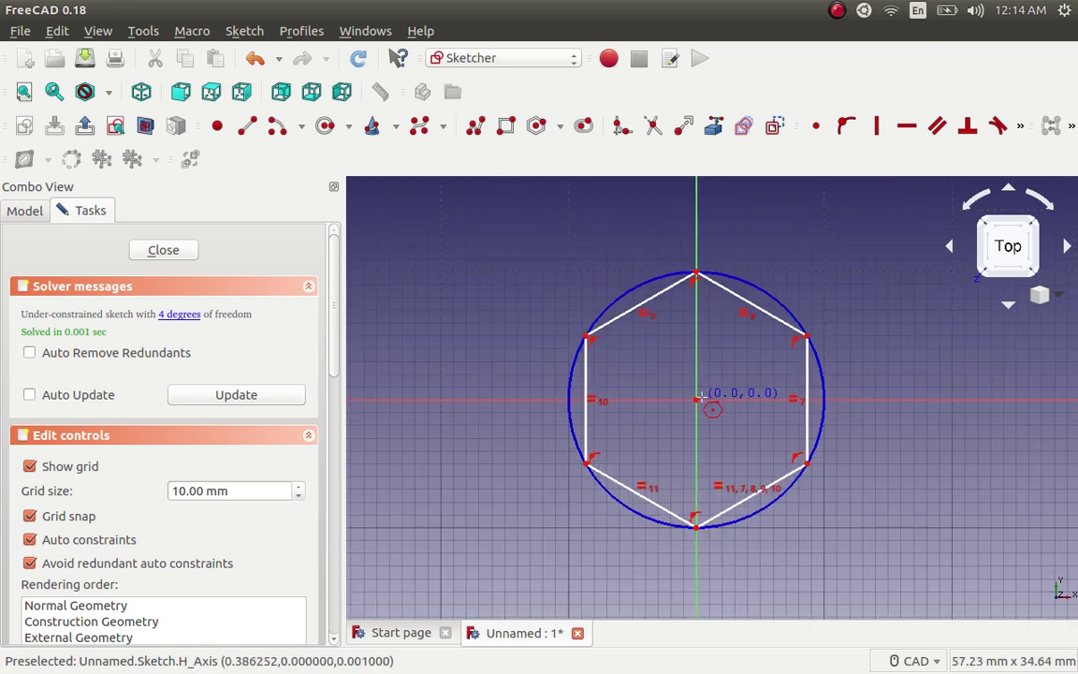
scroll(701, 400, "up", 2)
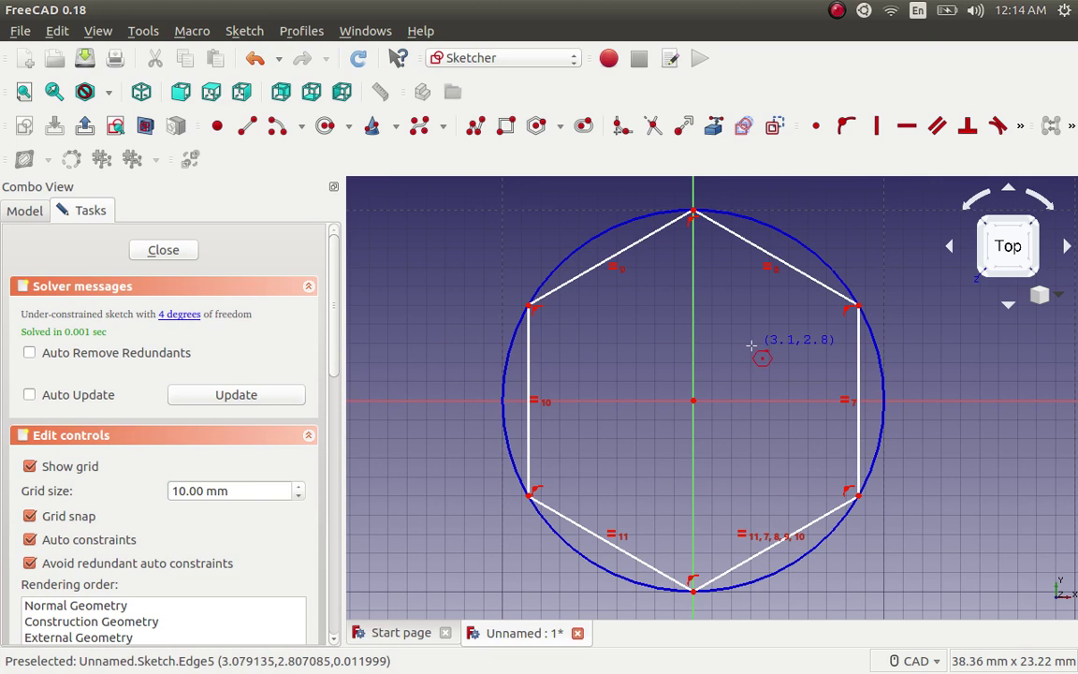
- Close the hexagon sketch and select it under Body in the model tree
left_click(164, 251)
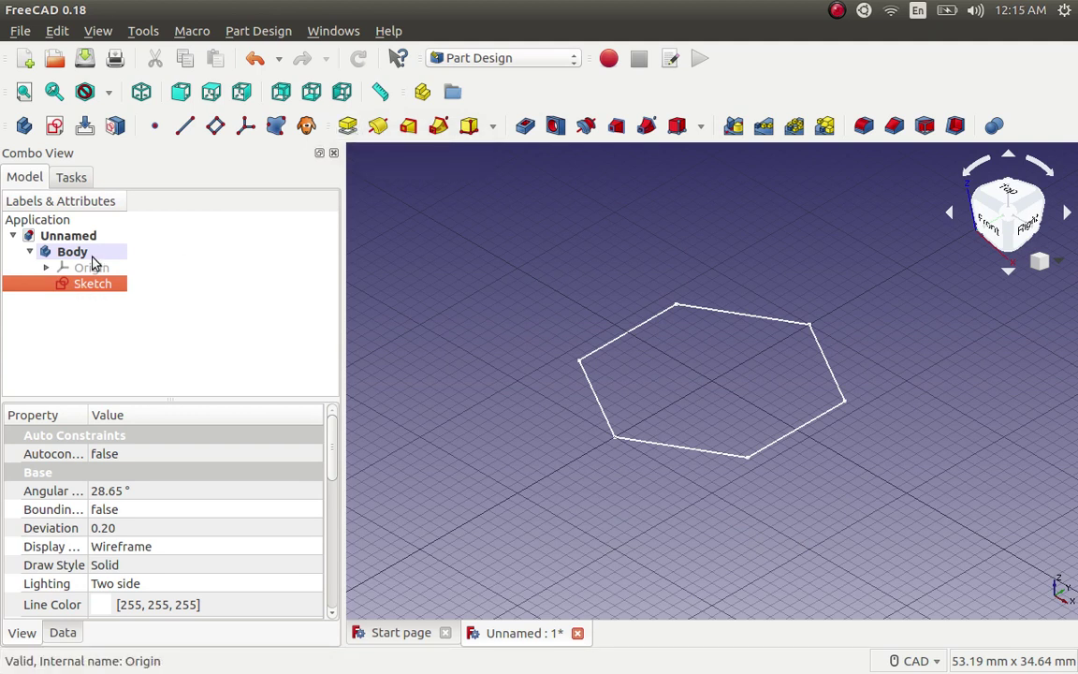
left_click(89, 253)
left_click(93, 285)
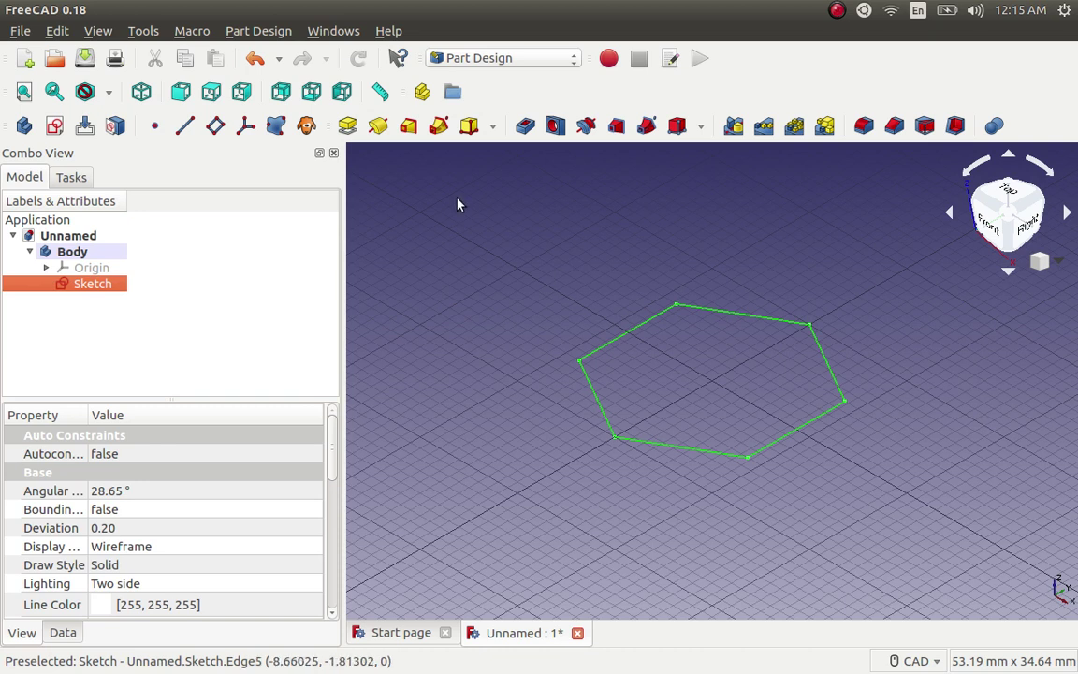
- Pad the hexagon sketch with a length of 7.5 mm
left_click(347, 128)
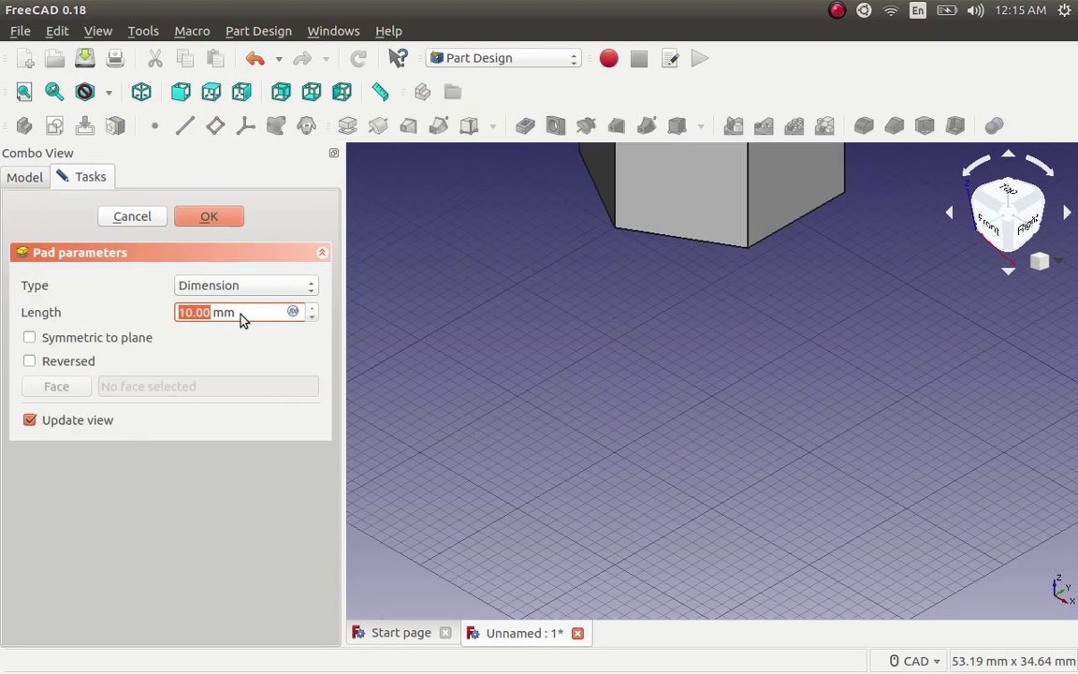
scroll(570, 404, "down", 2)
scroll(576, 361, "down", 3)
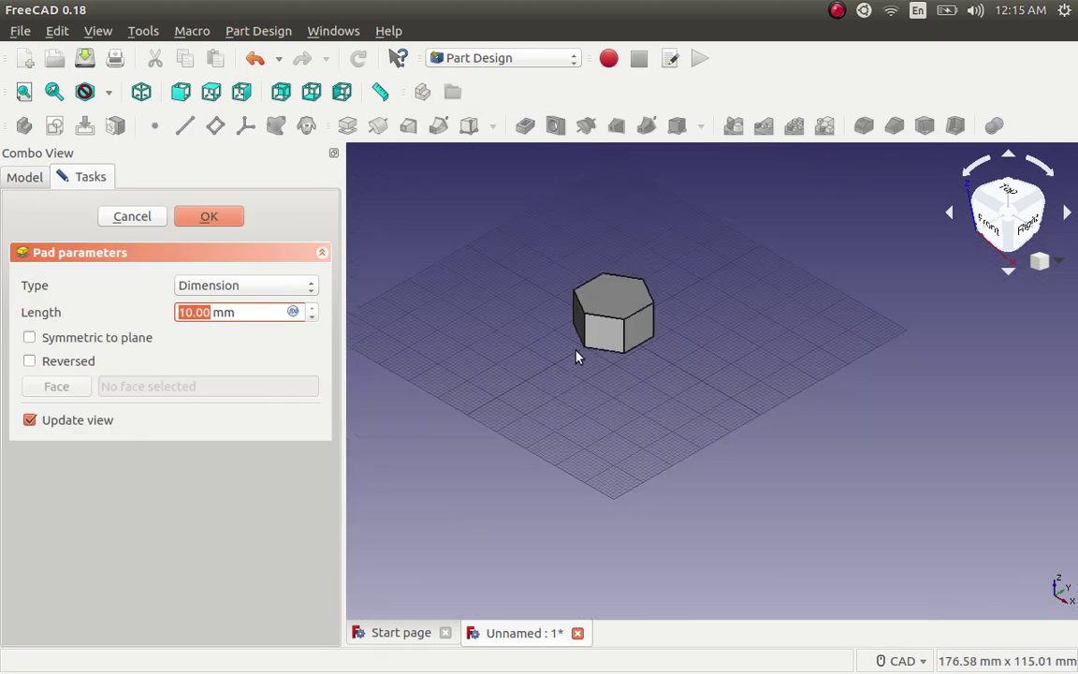
scroll(564, 289, "up", 3)
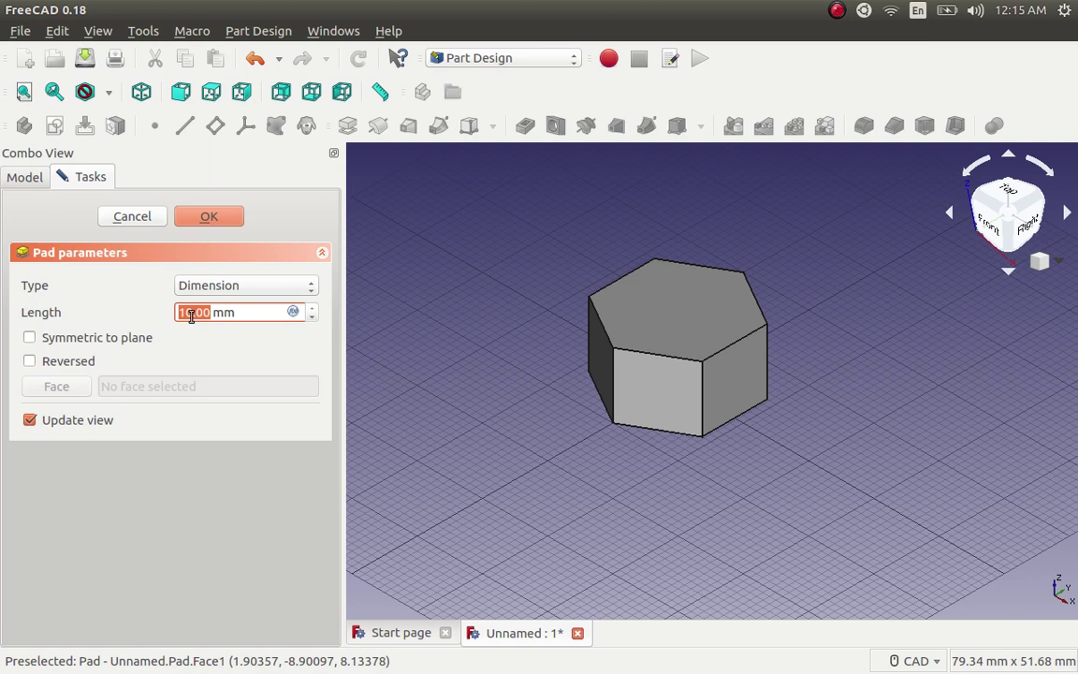
left_click(193, 311)
key("BackSpace")
key("BackSpace")
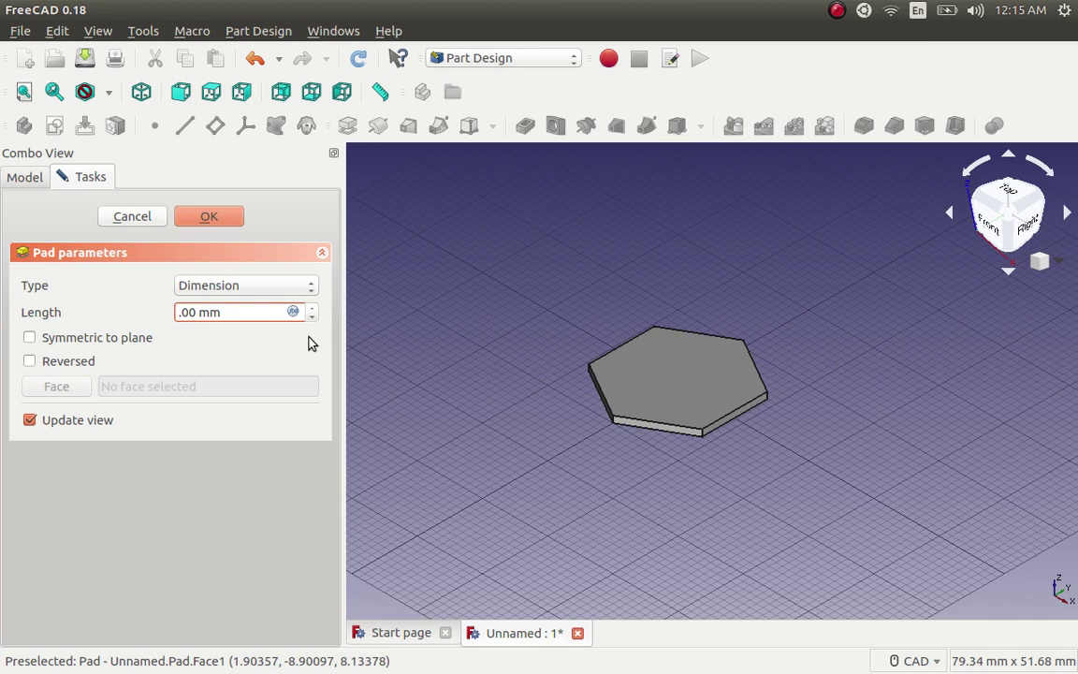
type("7")
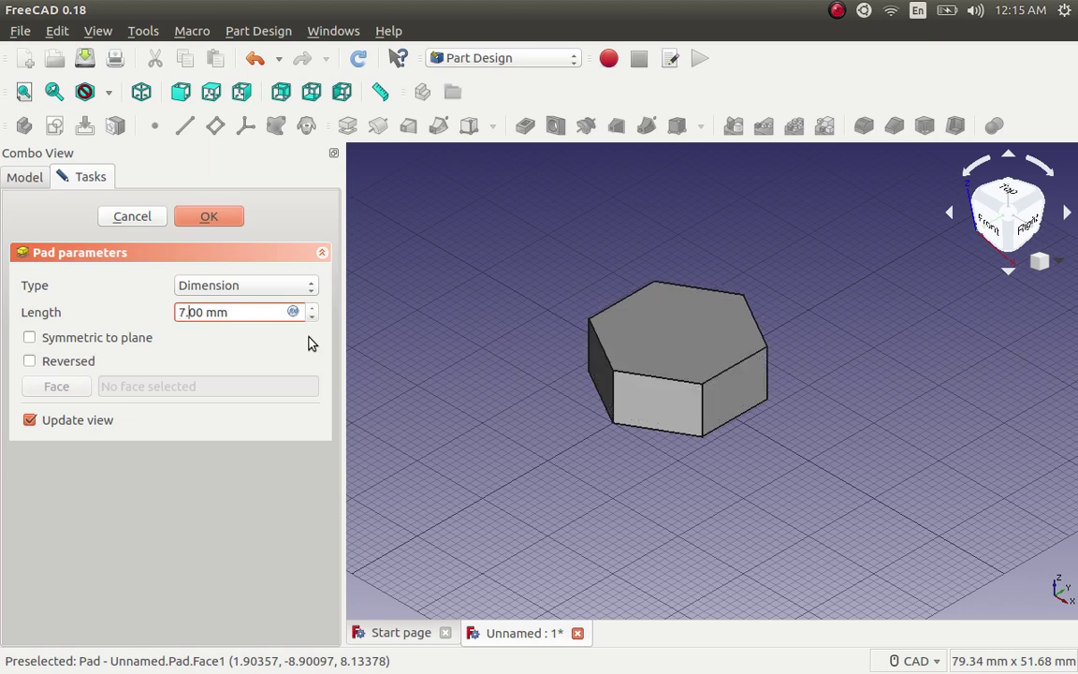
type(".5")
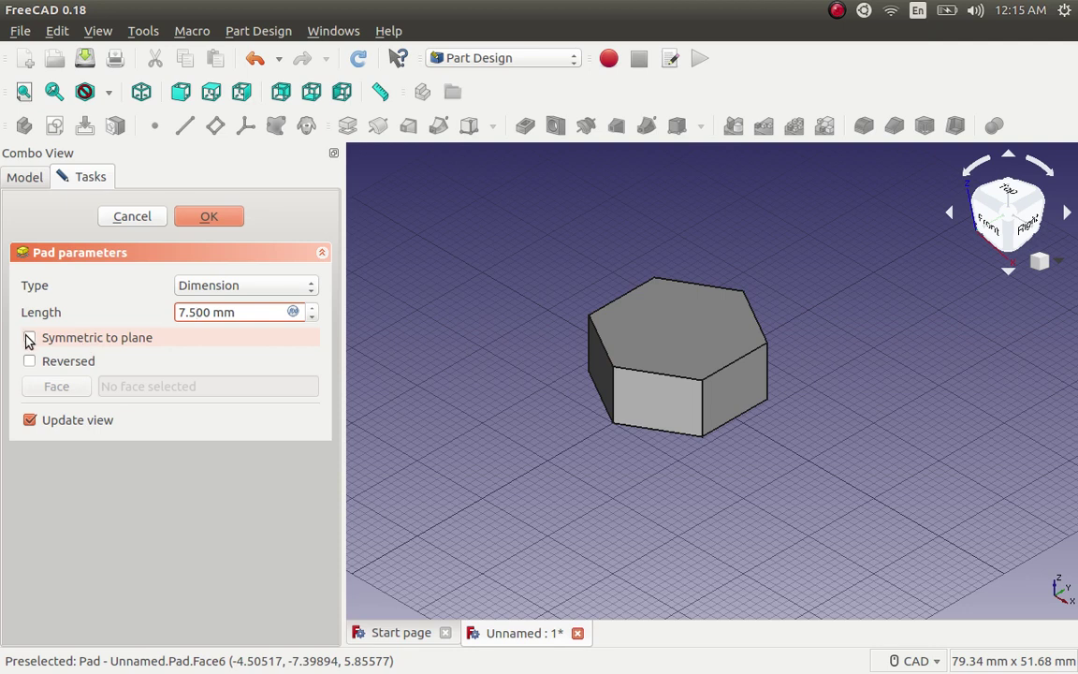
- Leave Symmetric to plane and Reversed unchecked so the pad extends upward
left_click(29, 339)
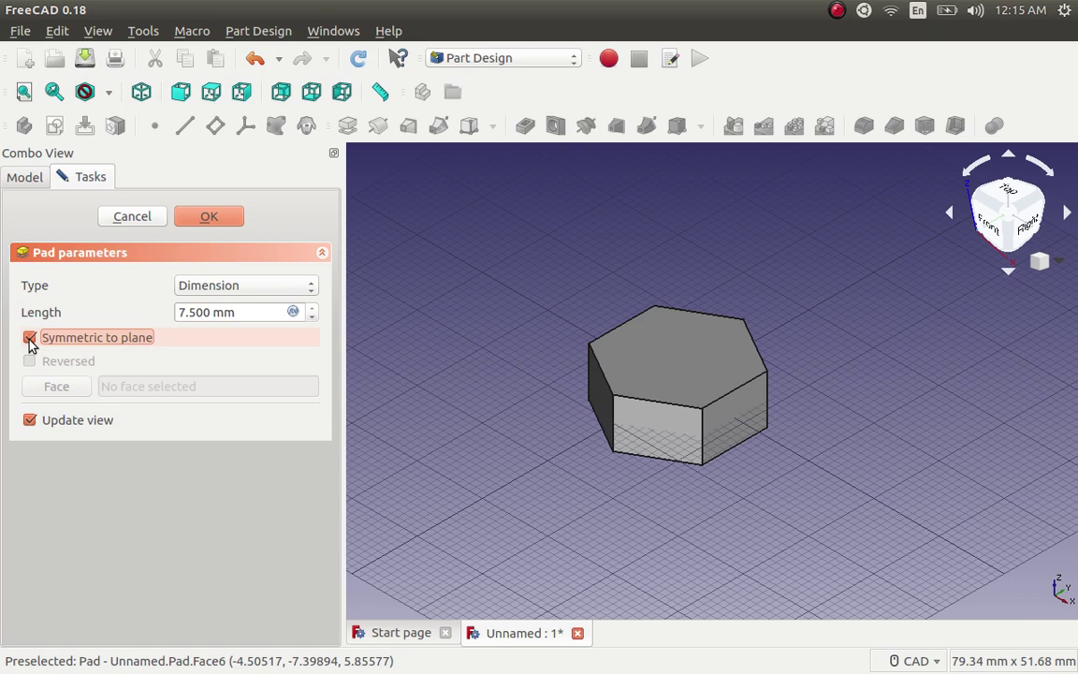
key("space")
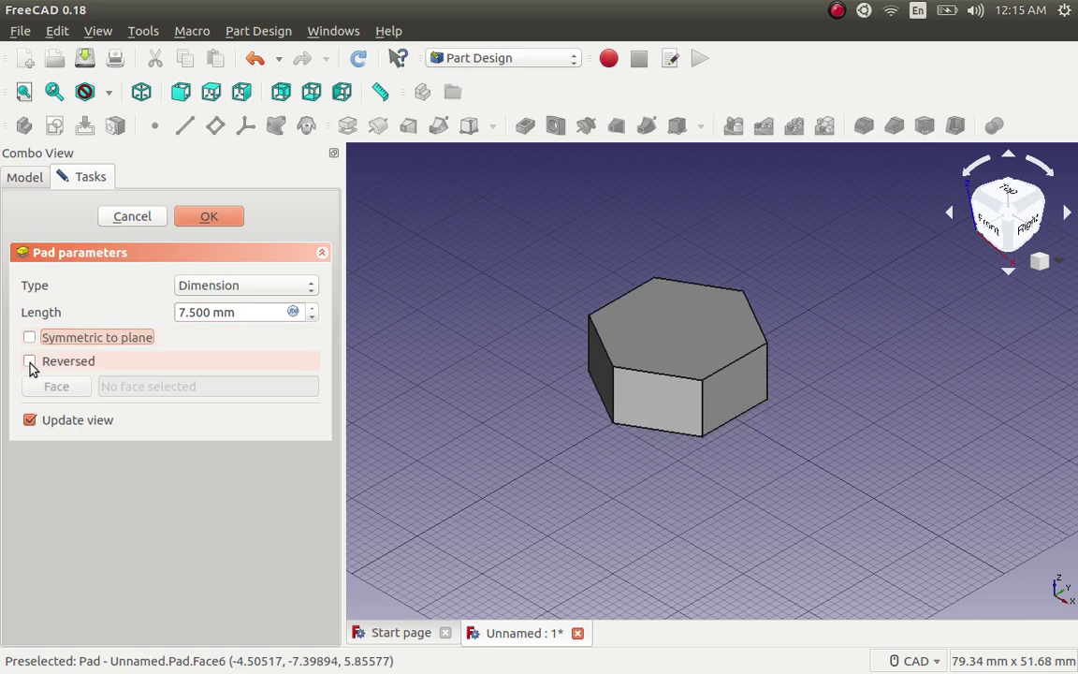
left_click(29, 363)
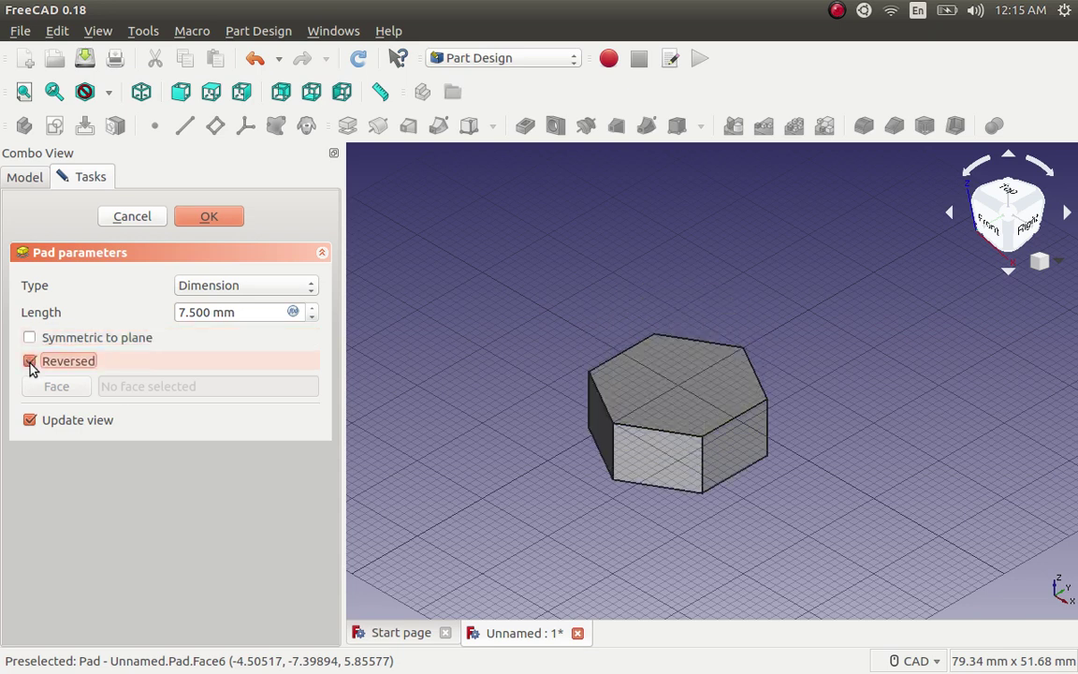
left_click(29, 362)
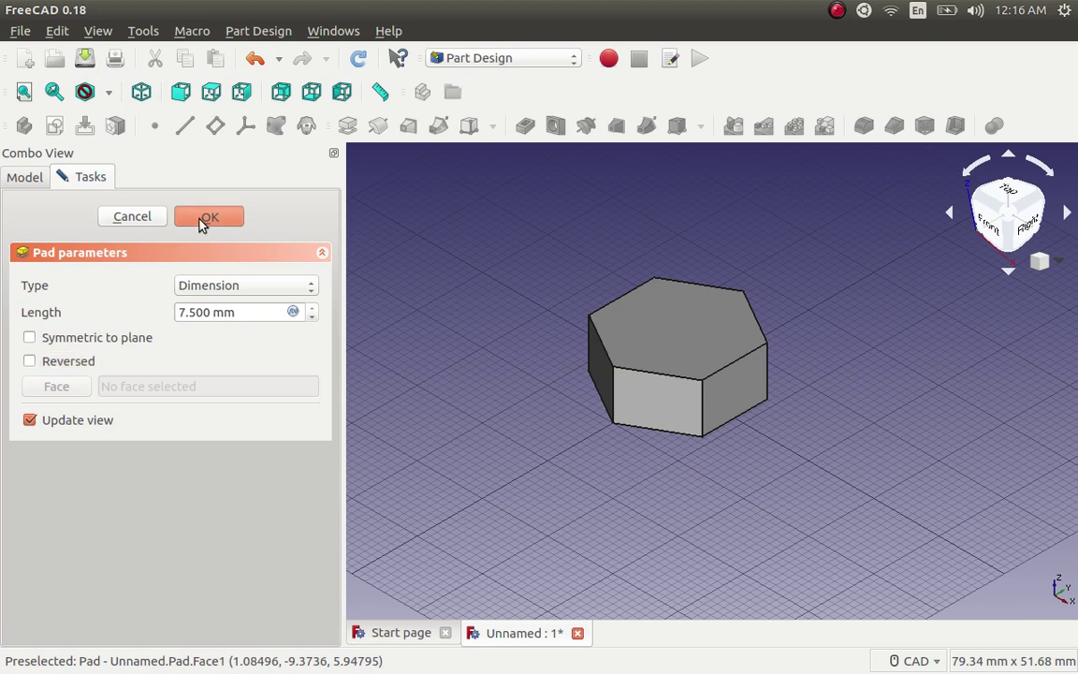
key("Return")
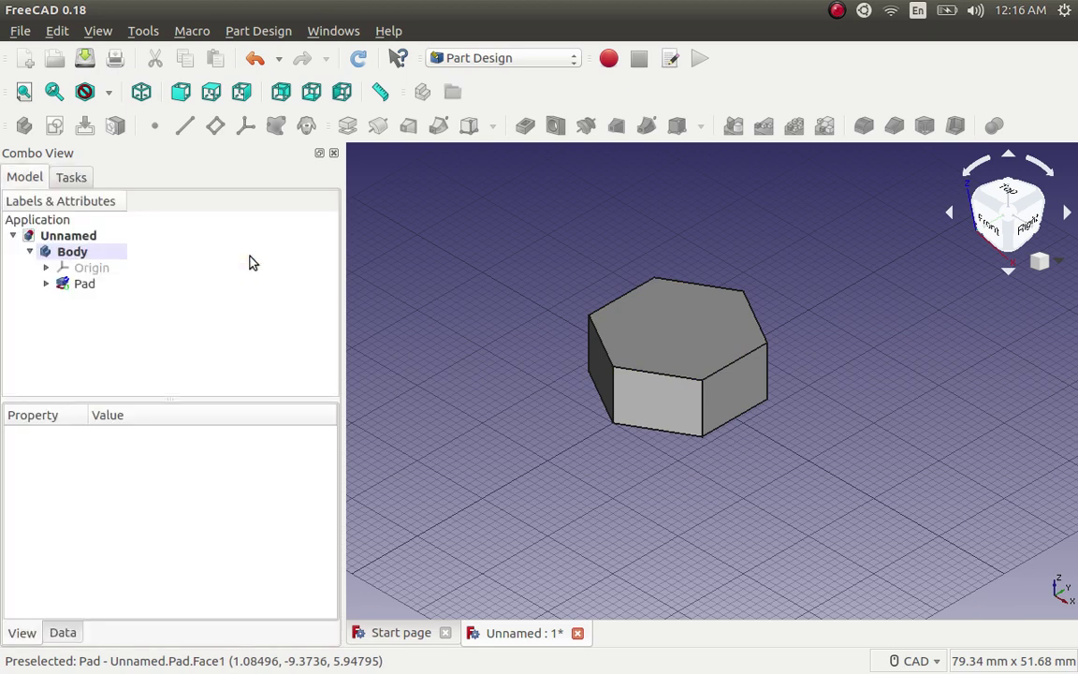
left_click(712, 359)
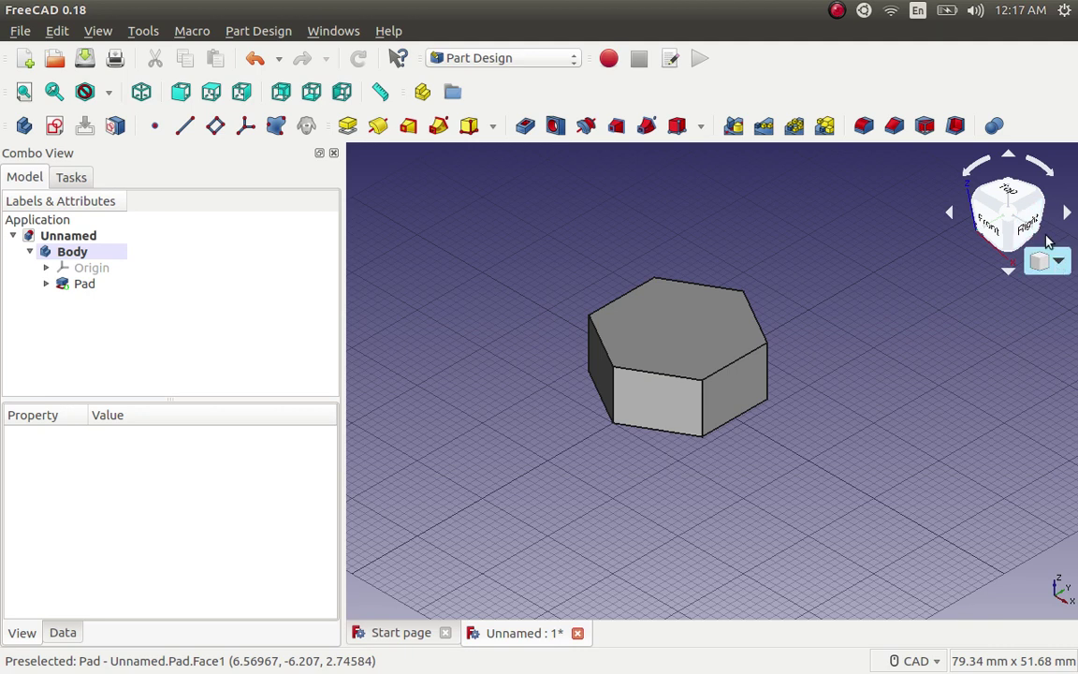
- Turn to the Bottom view and select the prism's bottom hexagon face
left_click(1010, 194)
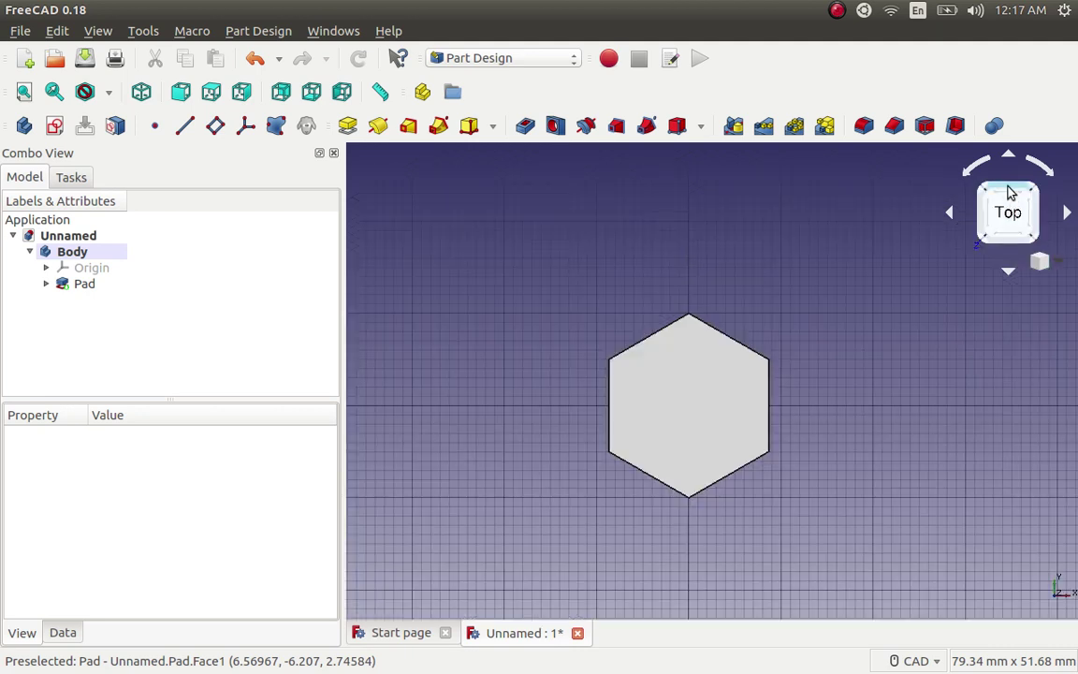
left_click(1011, 191)
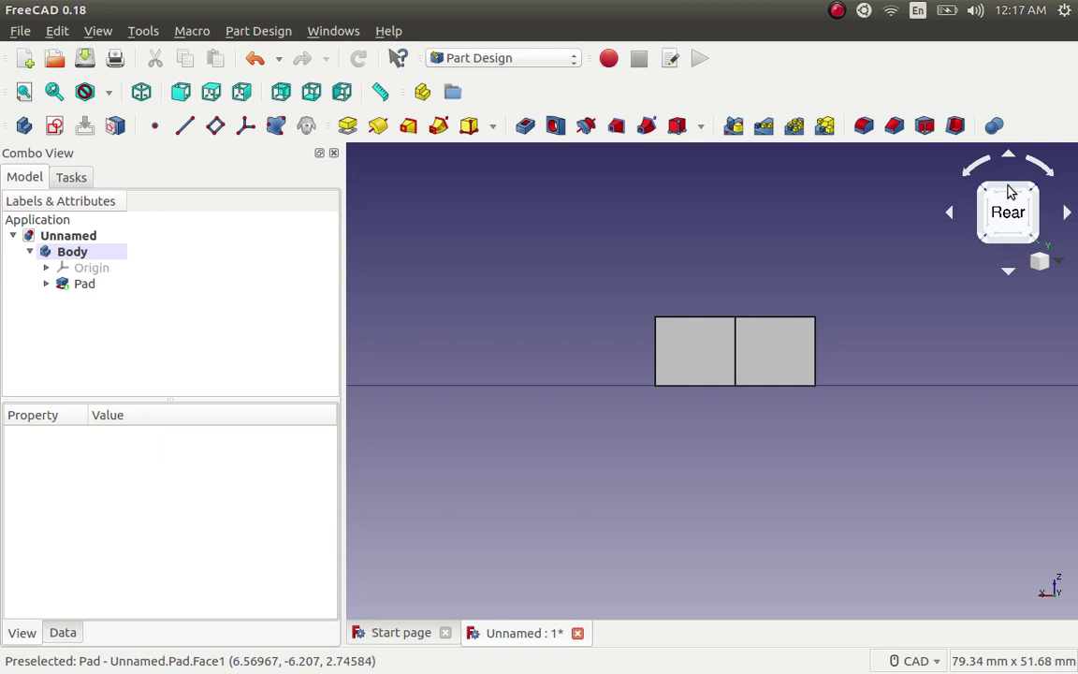
left_click(1017, 240)
left_click(1015, 240)
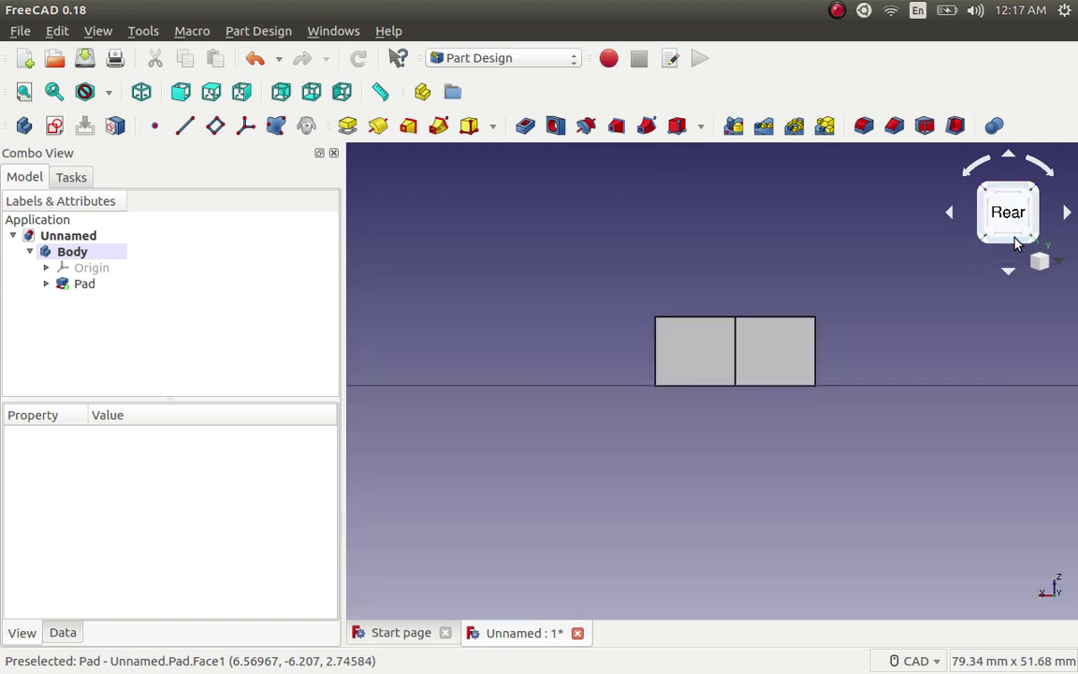
left_click(1009, 188)
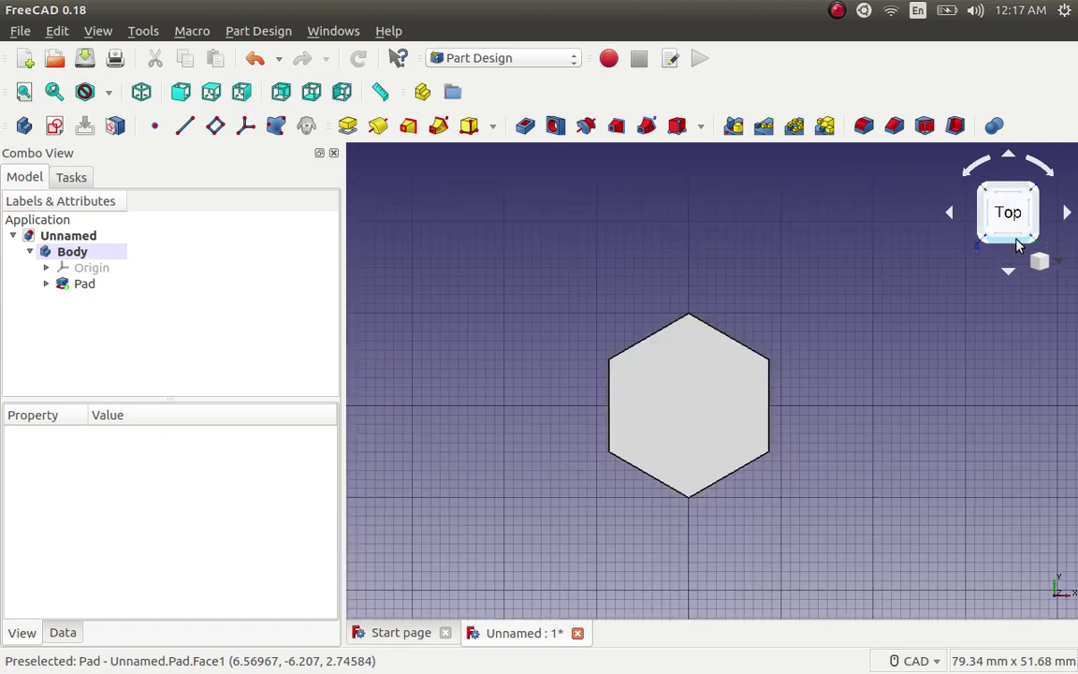
left_click(1017, 243)
left_click(1019, 243)
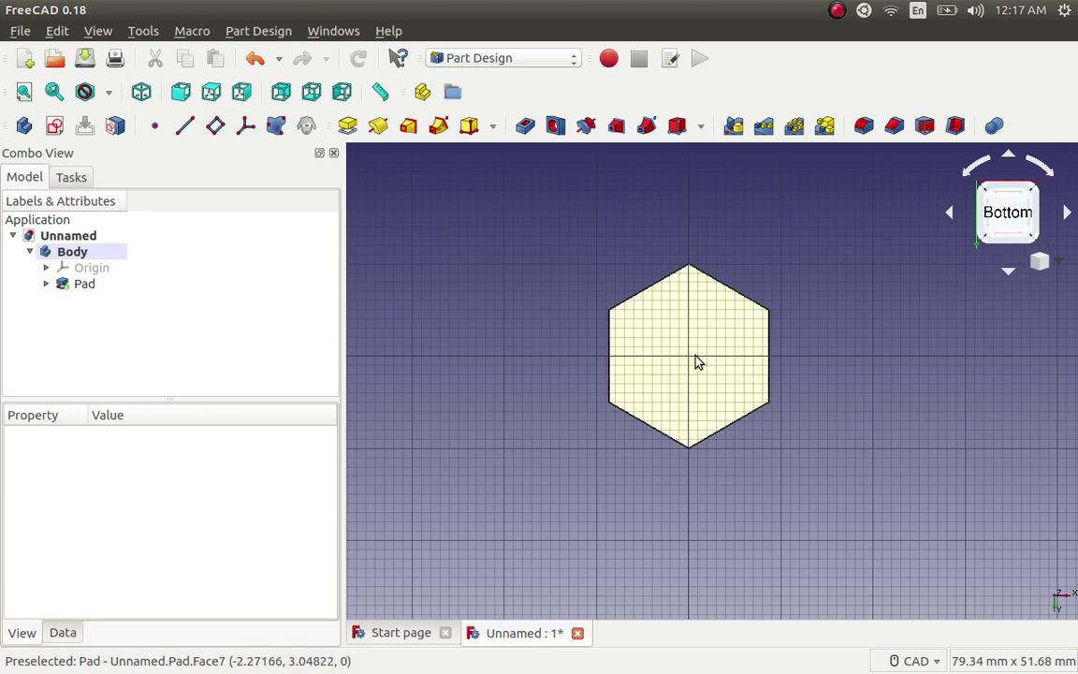
scroll(707, 339, "up", 2)
scroll(713, 324, "up", 2)
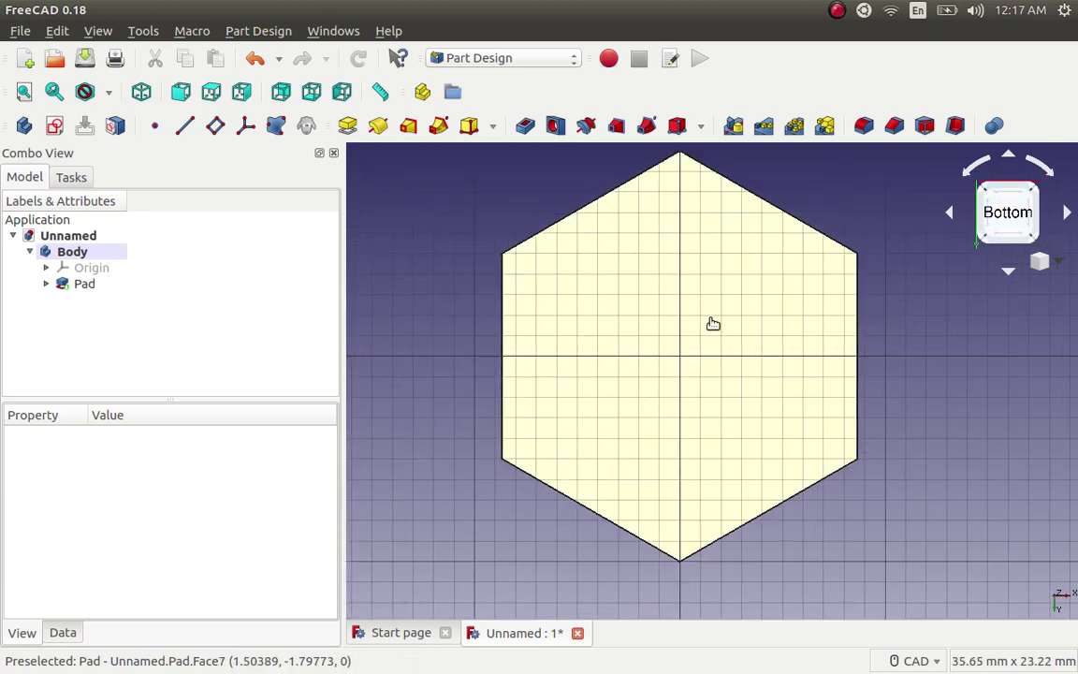
left_click(712, 325)
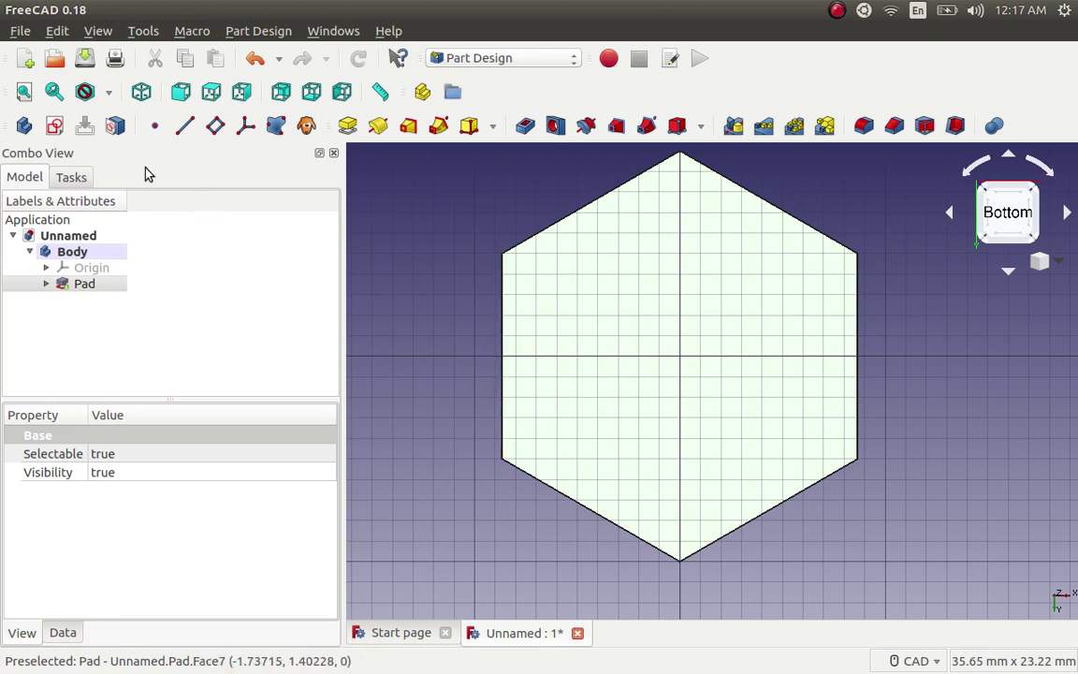
- Start a sketch on the bottom face and centre a circle at its origin
left_click(56, 127)
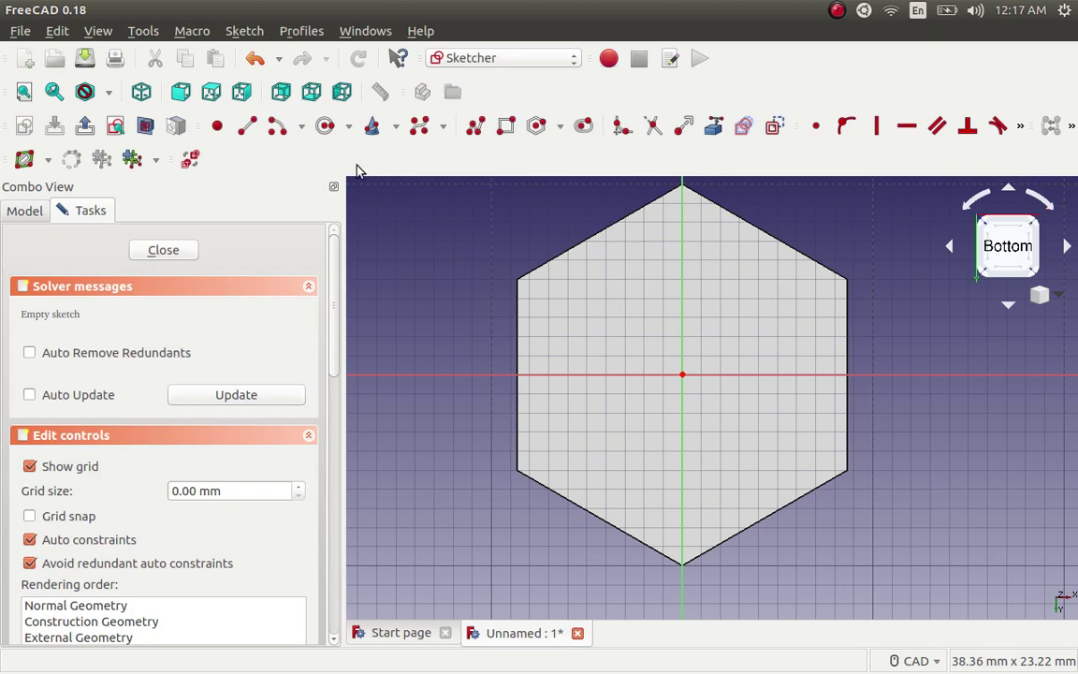
left_click(327, 127)
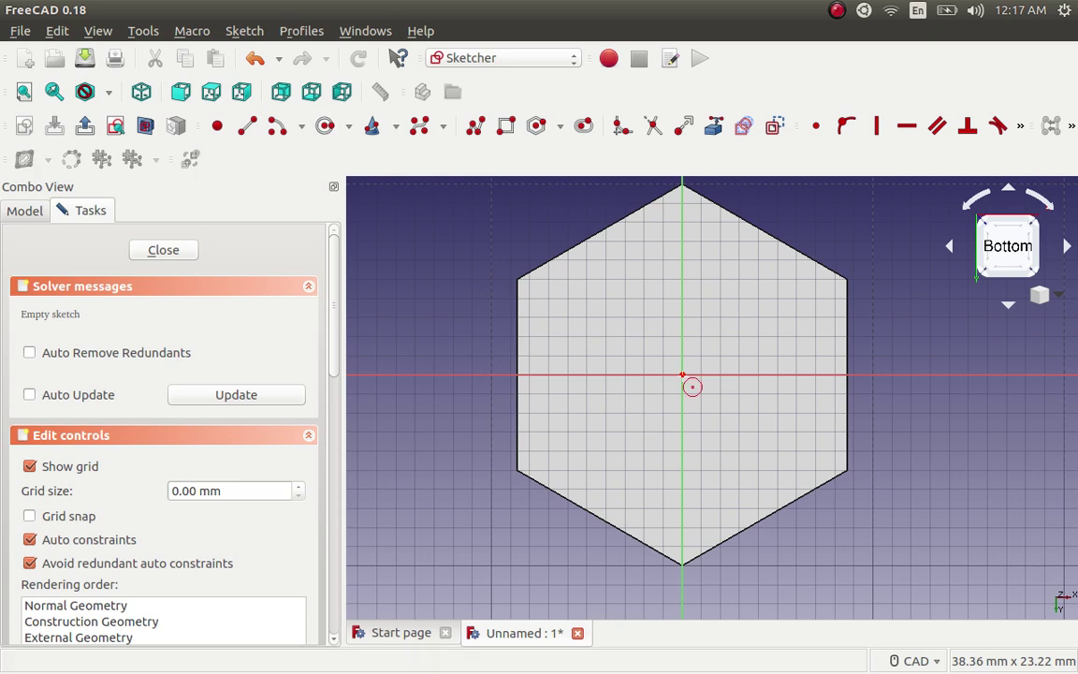
scroll(693, 386, "up", 3)
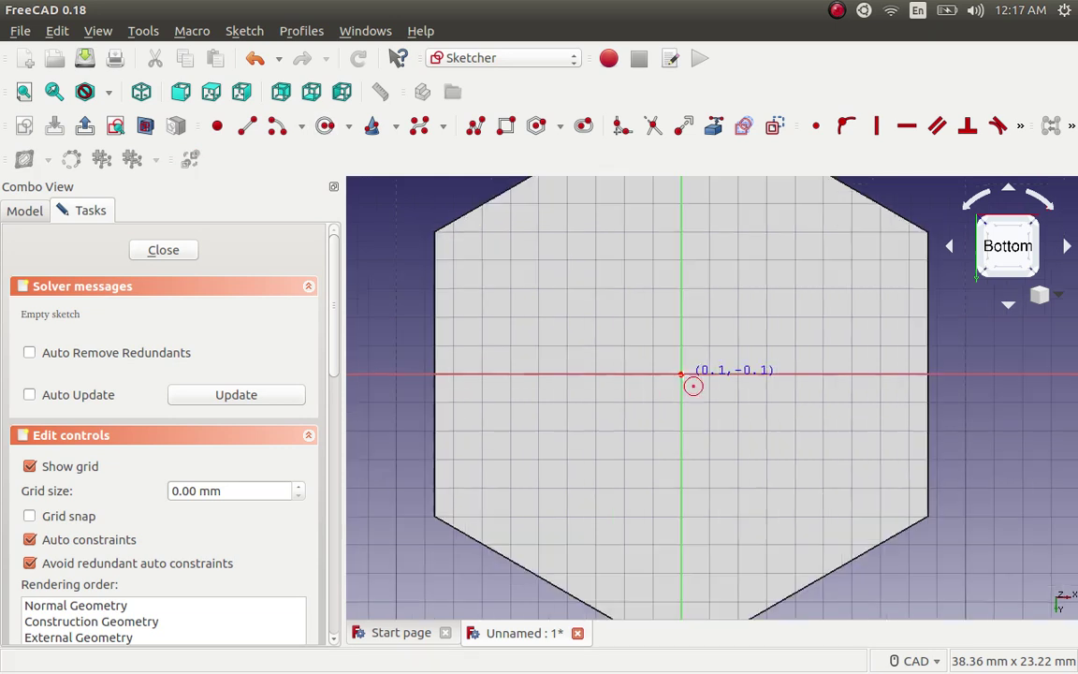
scroll(693, 385, "up", 3)
scroll(693, 385, "up", 4)
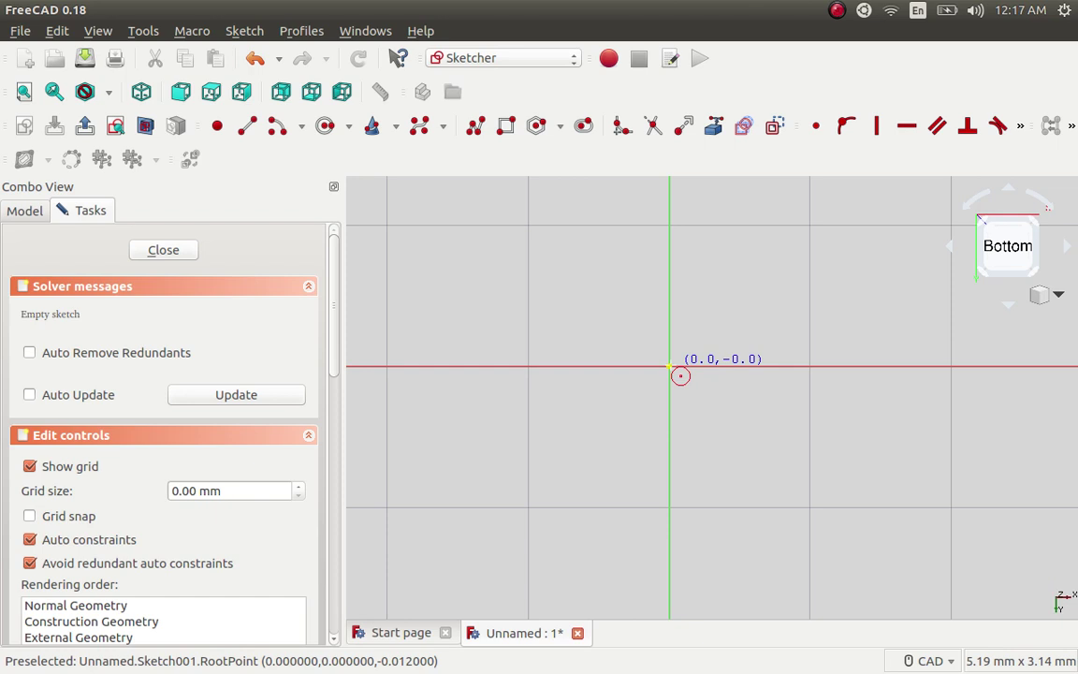
left_click(670, 367)
scroll(717, 405, "down", 2)
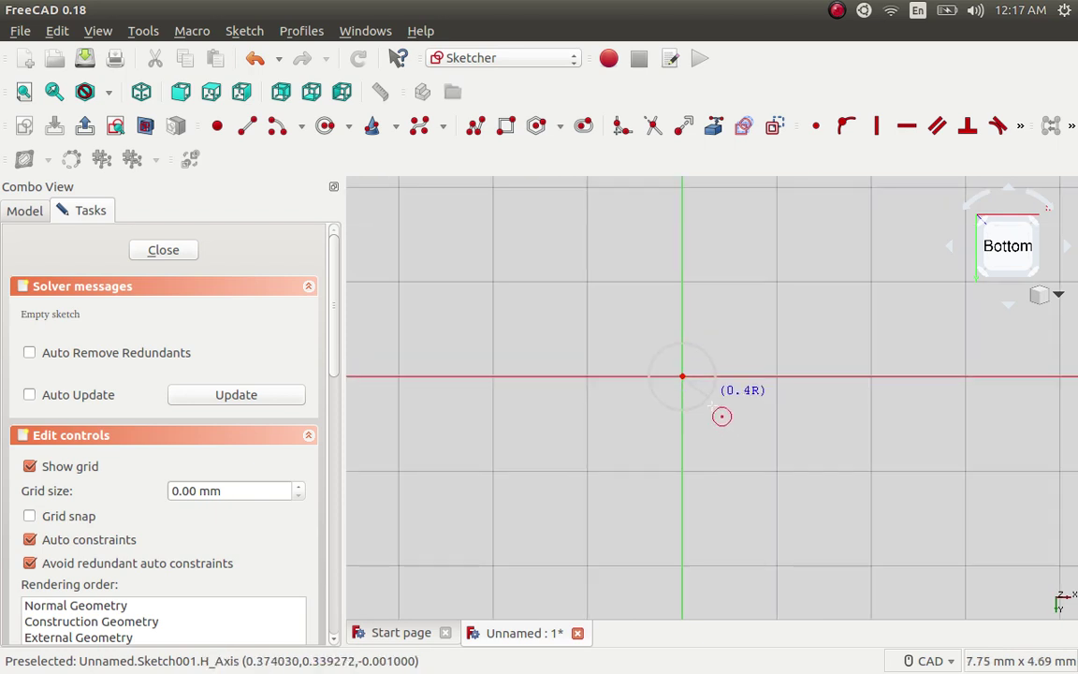
scroll(713, 406, "down", 2)
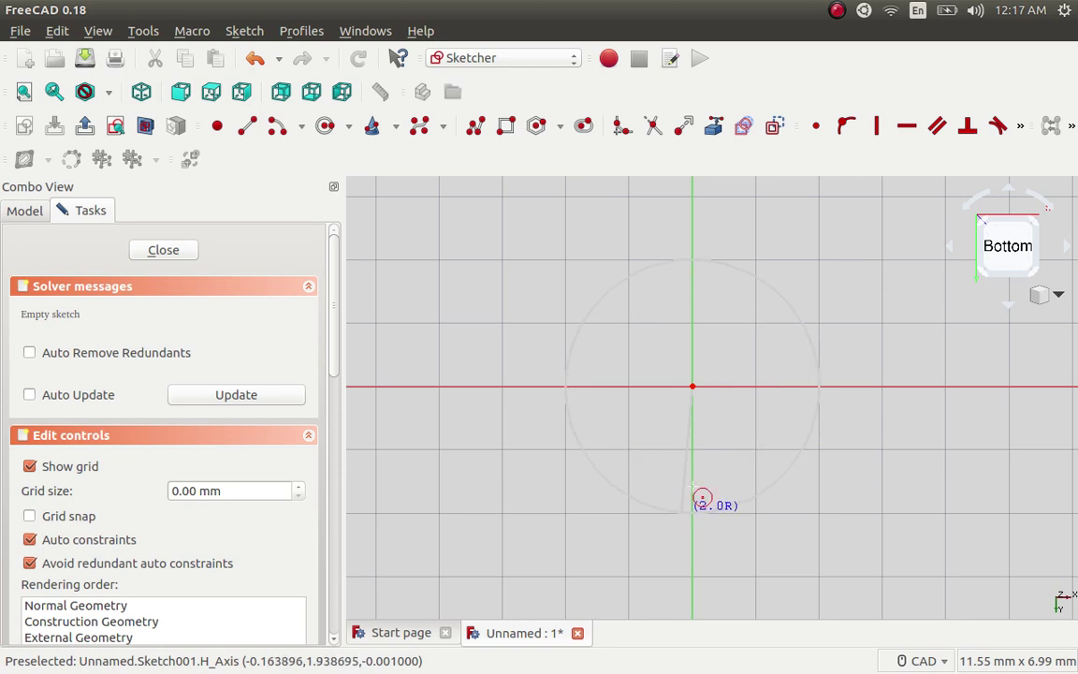
scroll(703, 467, "down", 1)
scroll(704, 467, "down", 1)
scroll(701, 477, "down", 1)
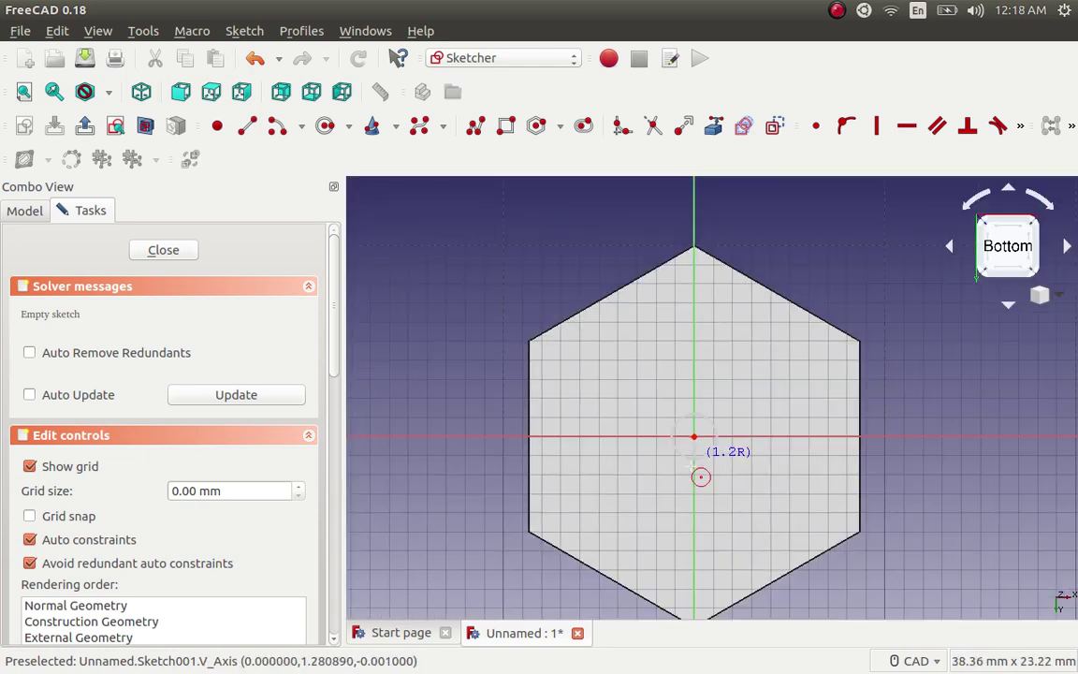
- Enable Grid snap and set the sketch grid size to 10 mm
left_click(32, 519)
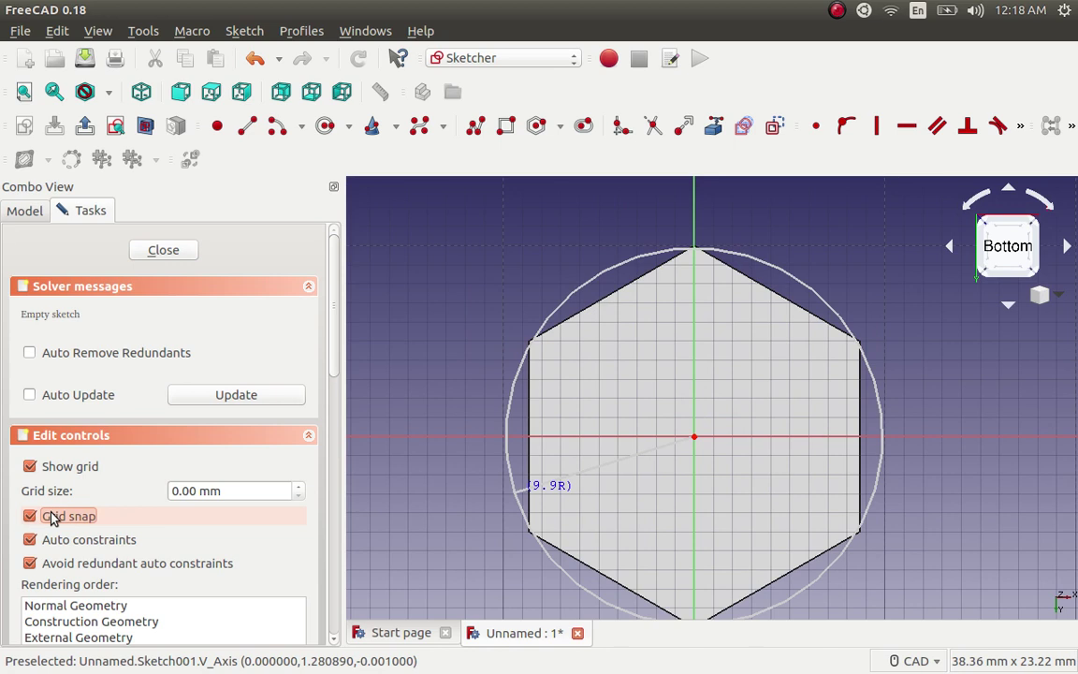
left_click_drag(180, 494, 171, 498)
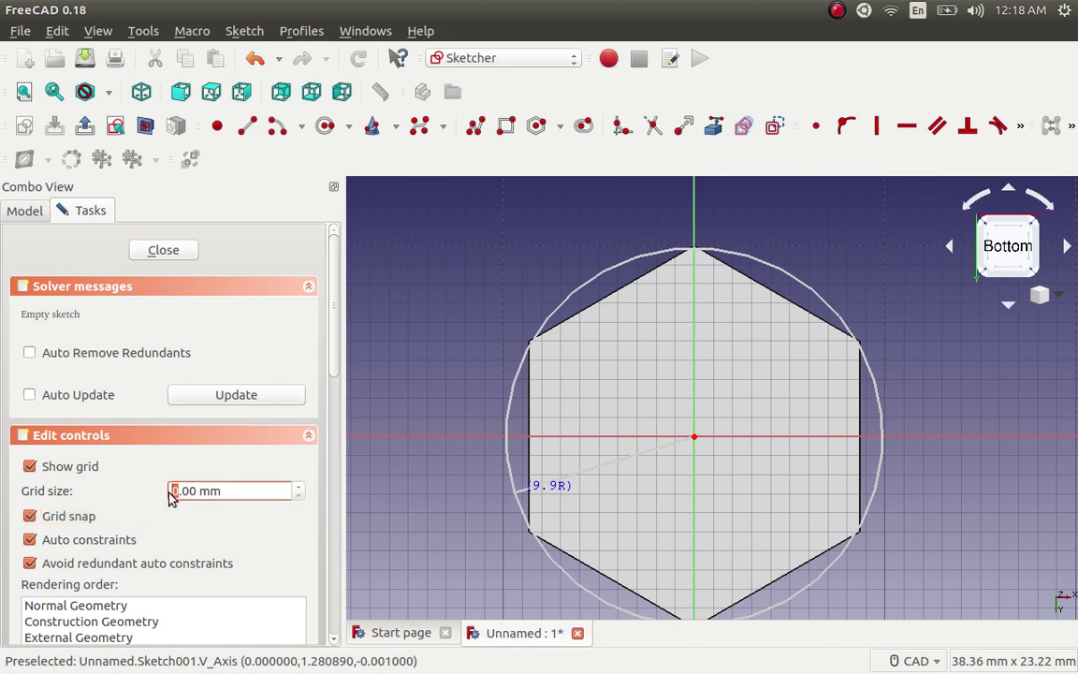
type("10")
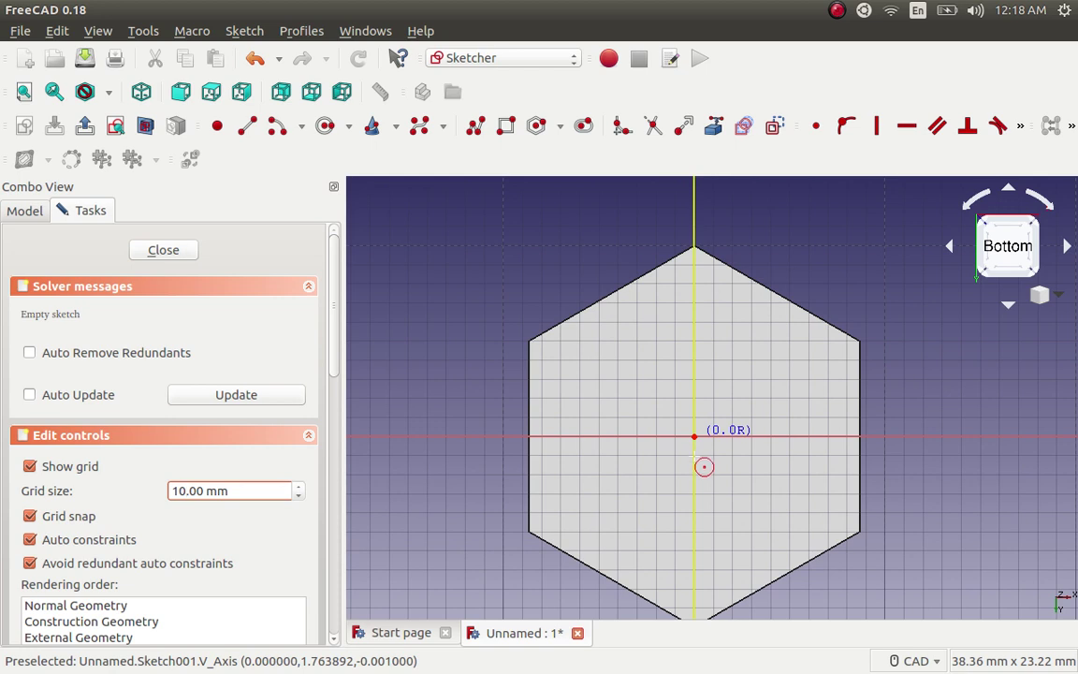
scroll(704, 466, "down", 2)
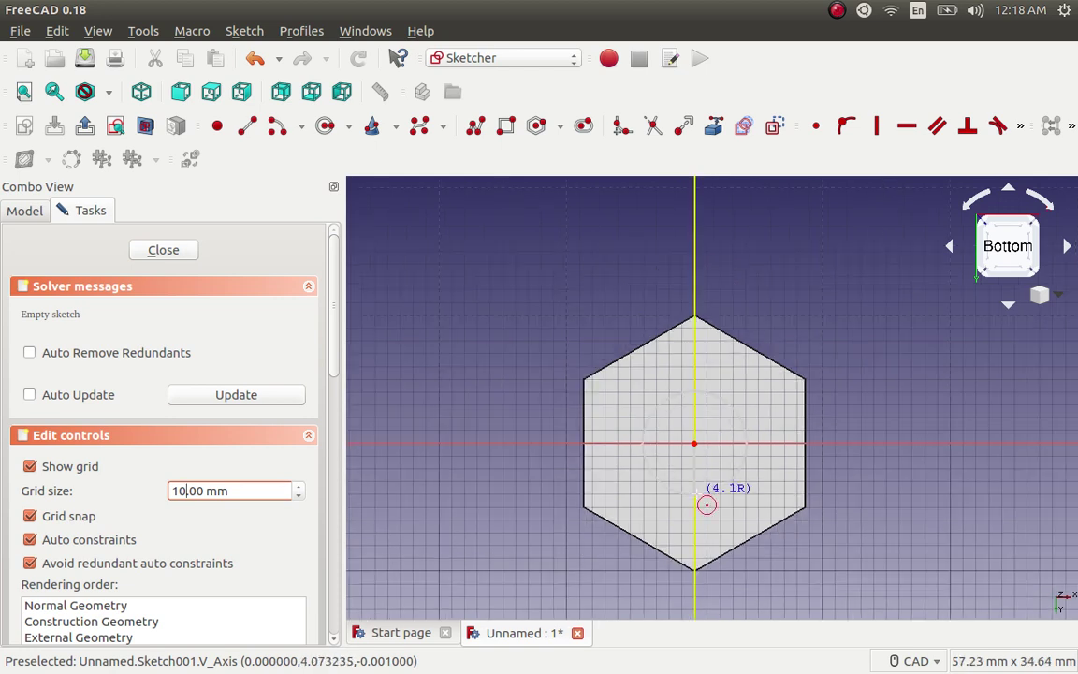
- Fix the radius of the origin-centred circle and exit the Circle tool
left_click(707, 503)
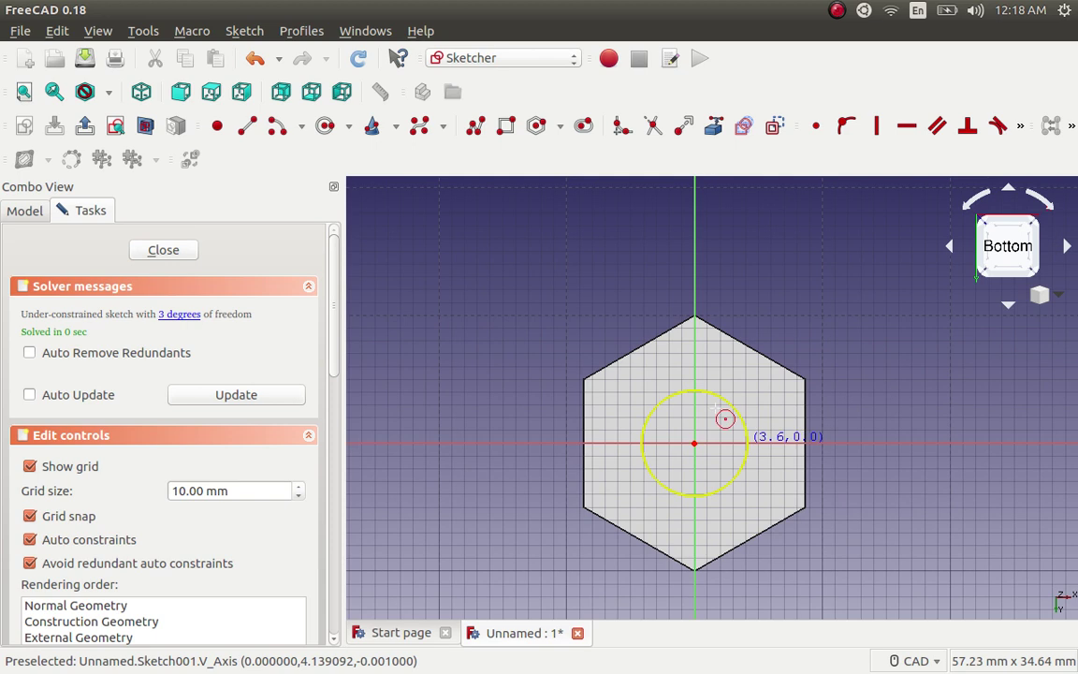
scroll(705, 413, "up", 3)
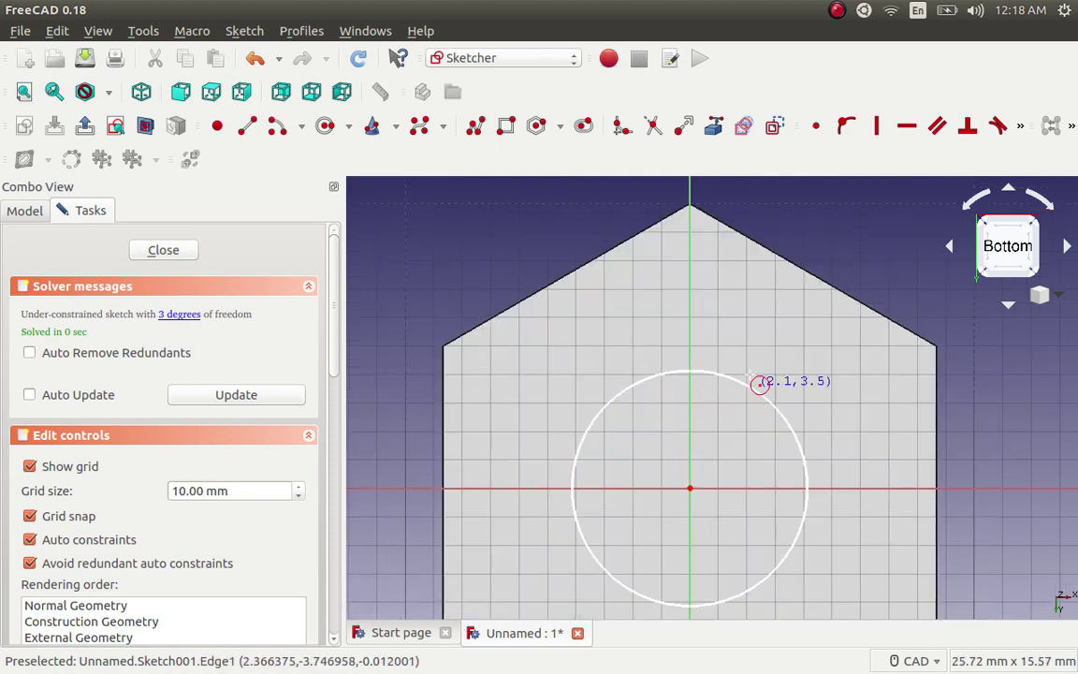
right_click(761, 385)
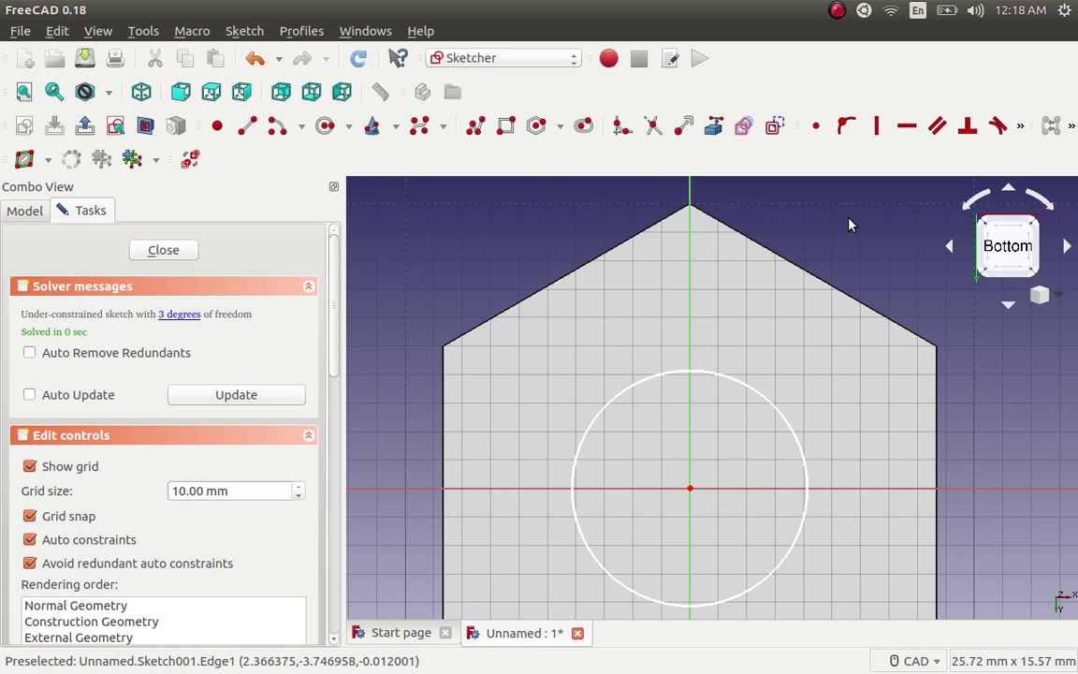
- Apply a 5 mm radius constraint to the circle
left_click(1022, 127)
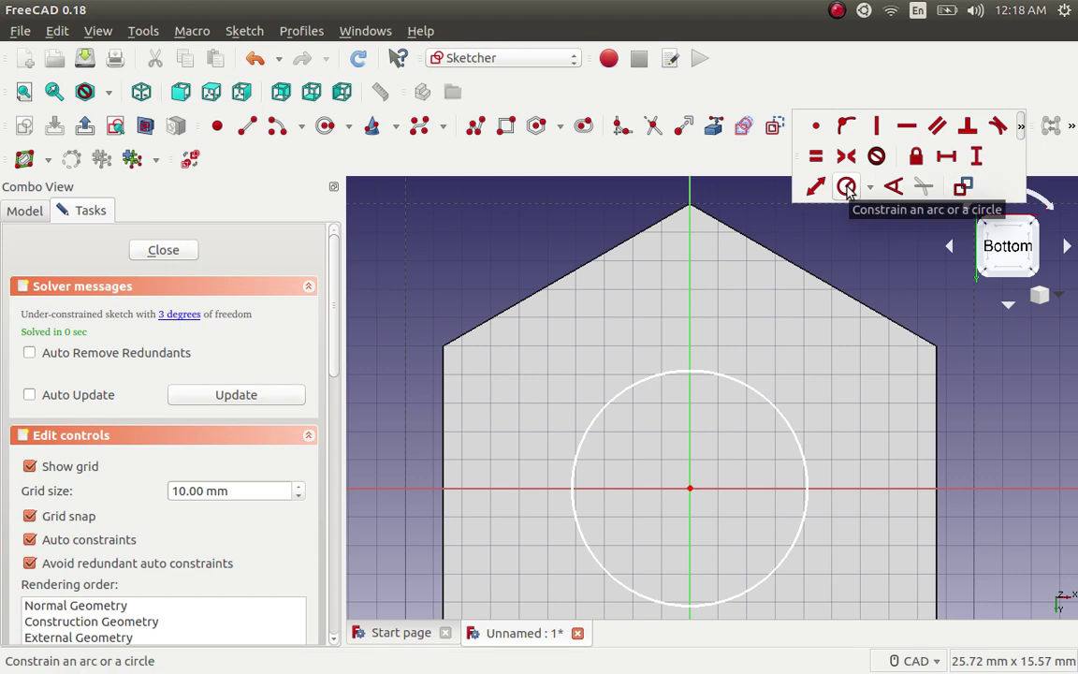
left_click(847, 187)
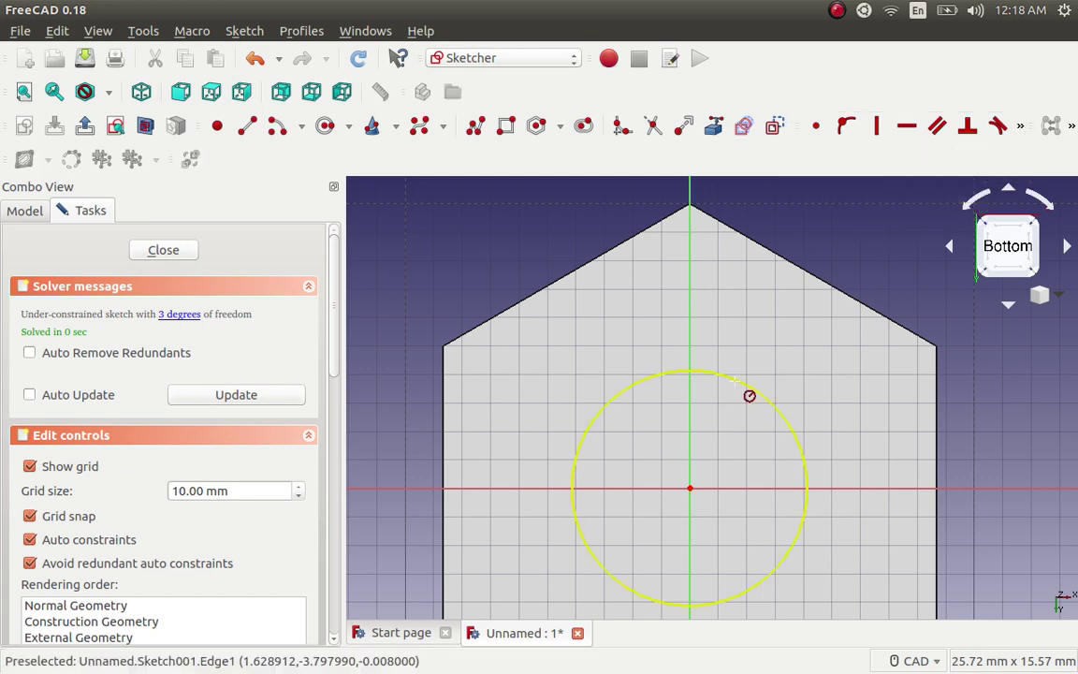
left_click(736, 386)
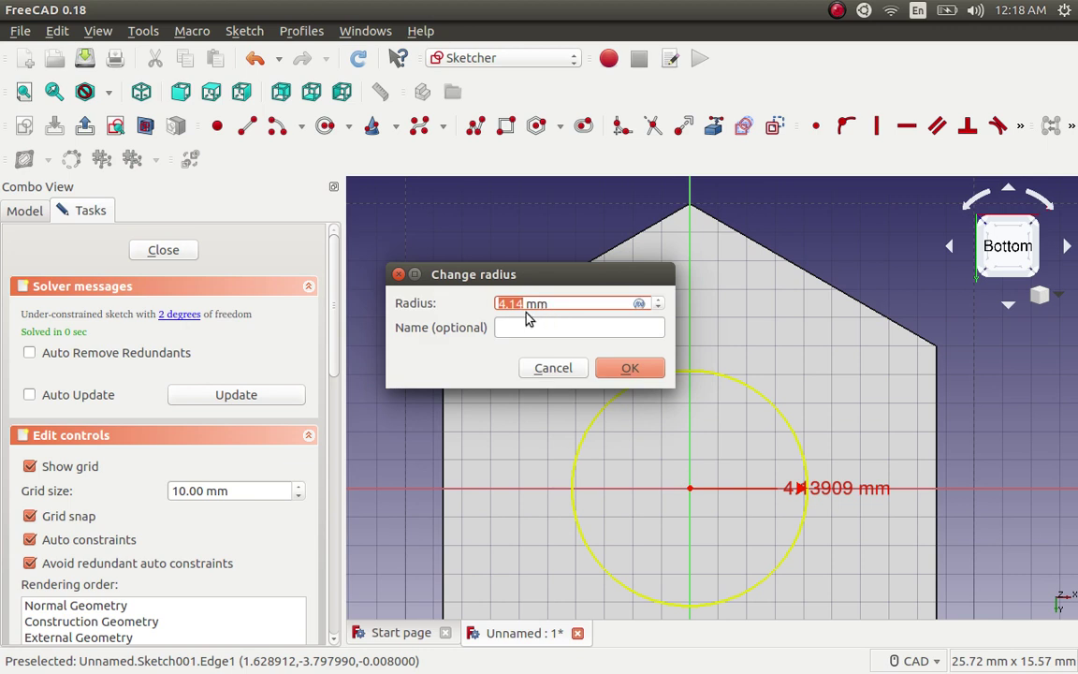
type("5")
left_click(629, 370)
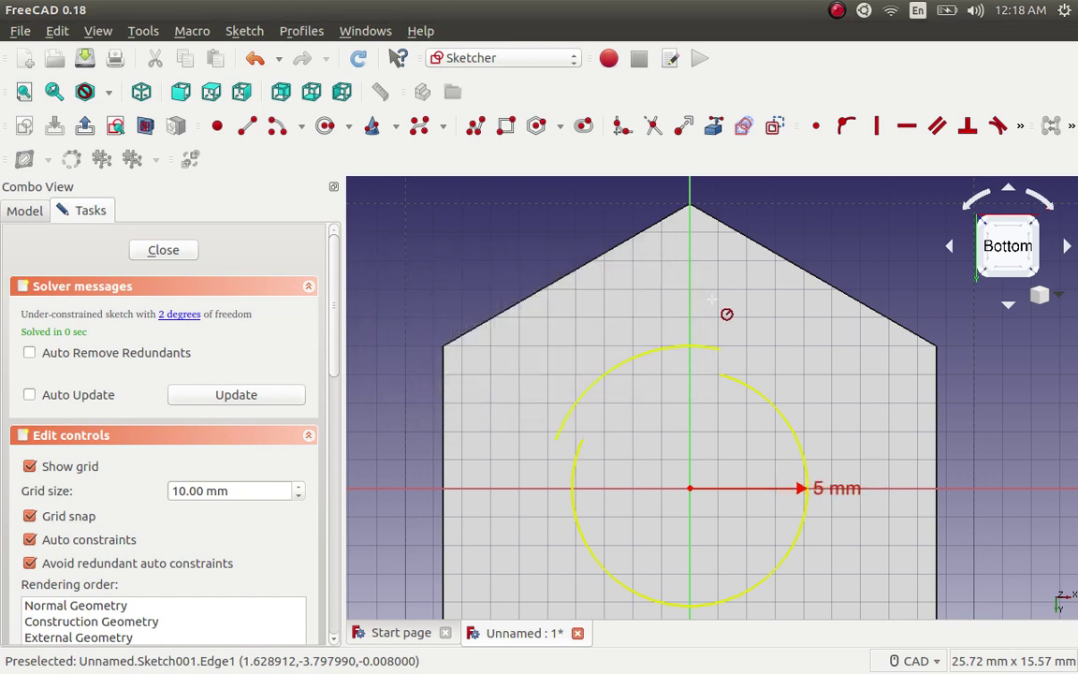
scroll(712, 300, "down", 2)
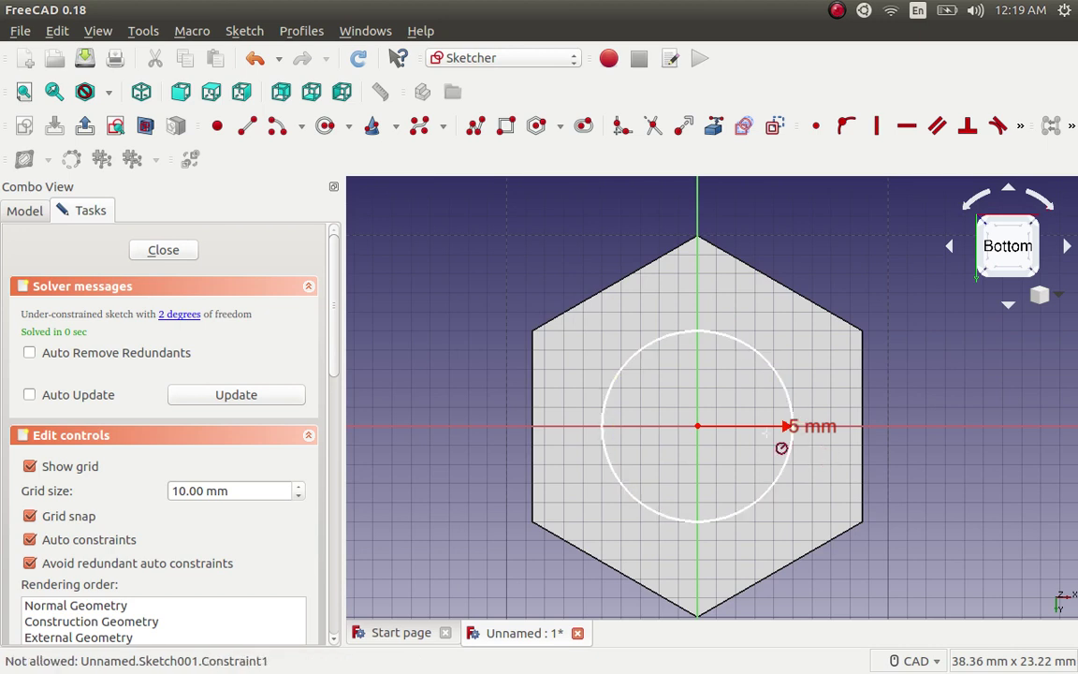
right_click(793, 244)
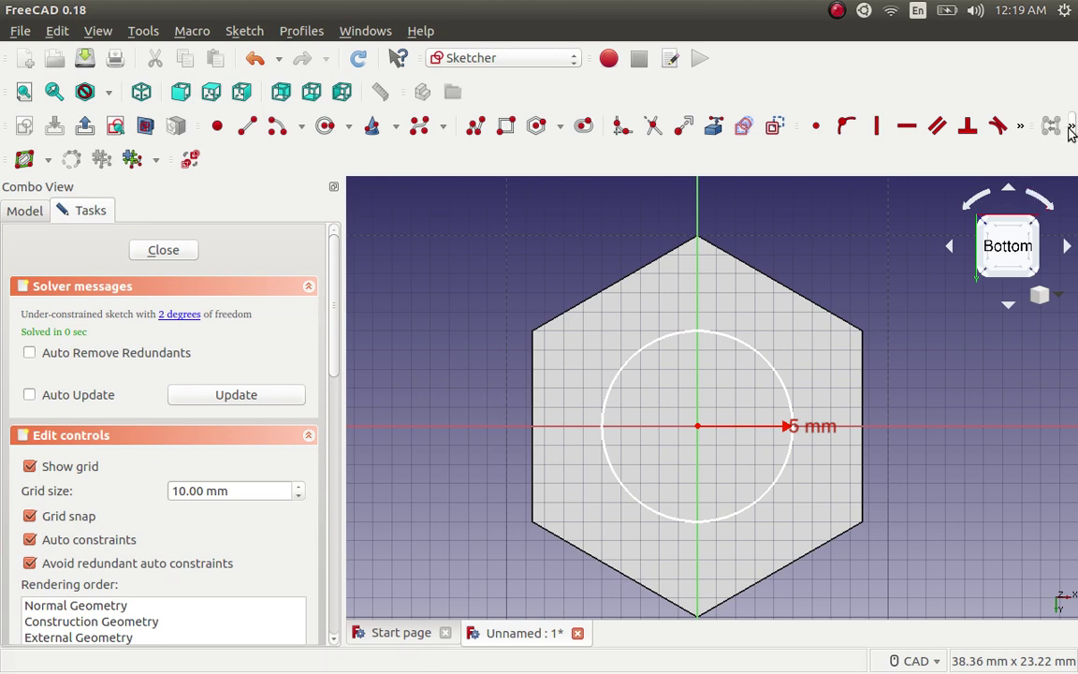
- Switch to the isometric view and close the circle sketch
left_click(1059, 298)
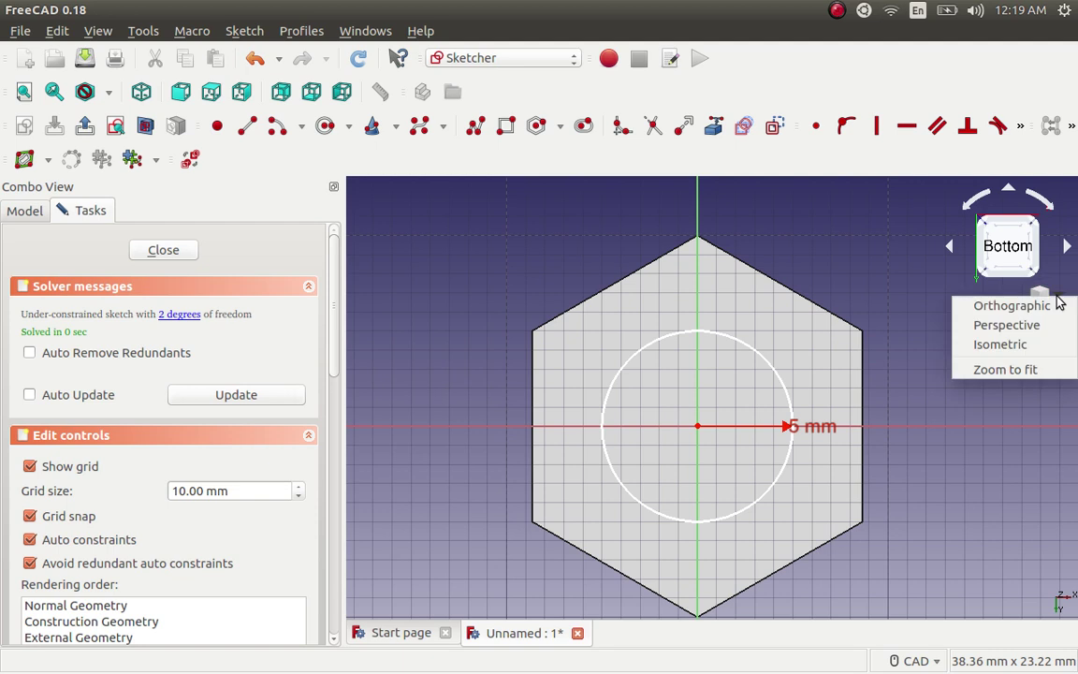
left_click(1011, 345)
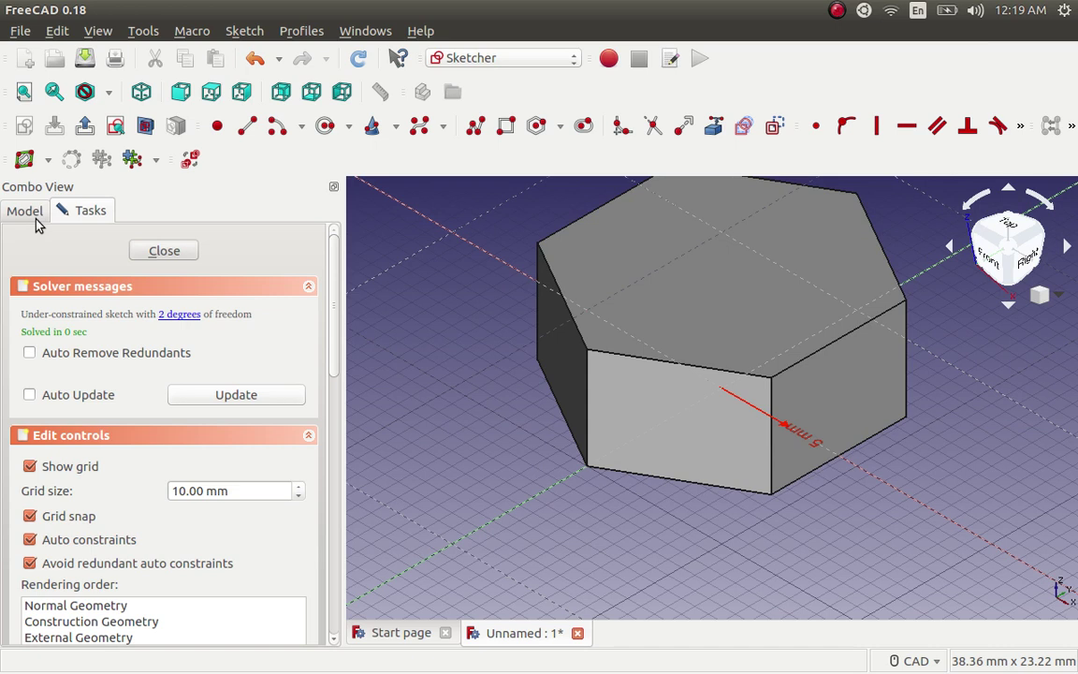
key("Escape")
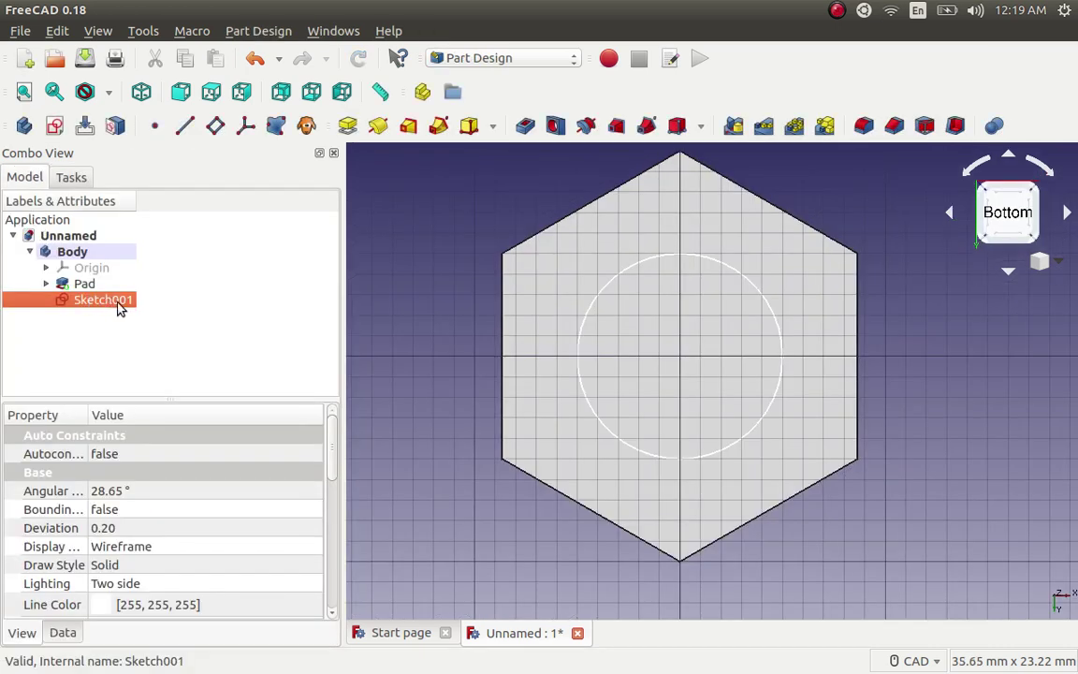
- Pad the circle sketch by 20 mm, previewing it in isometric view
left_click(349, 126)
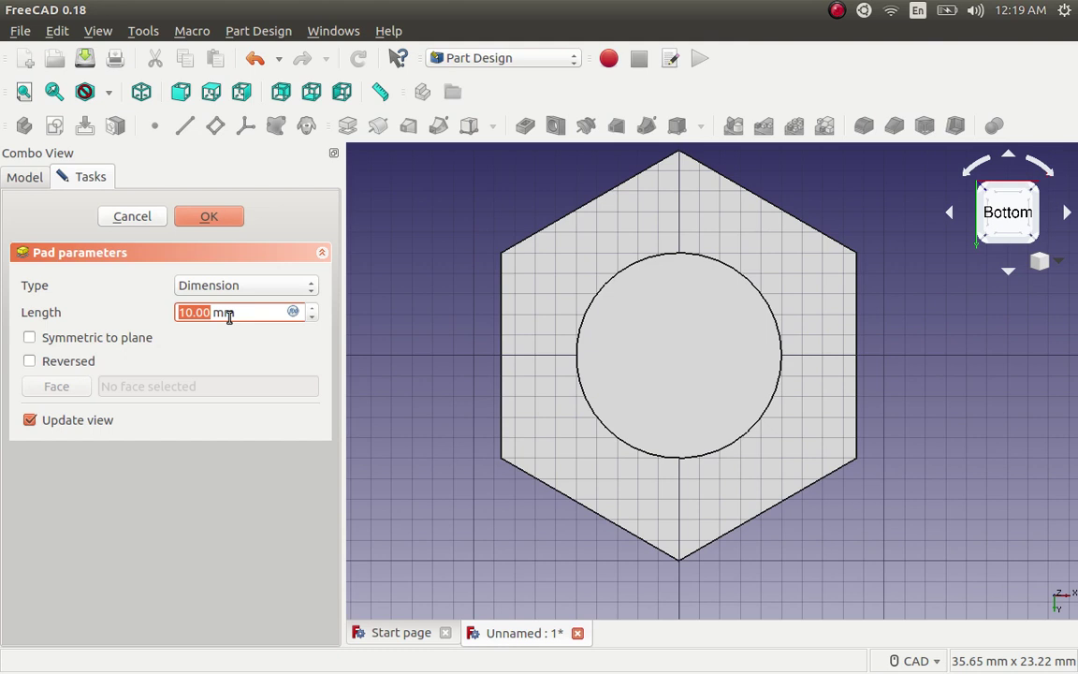
type("20")
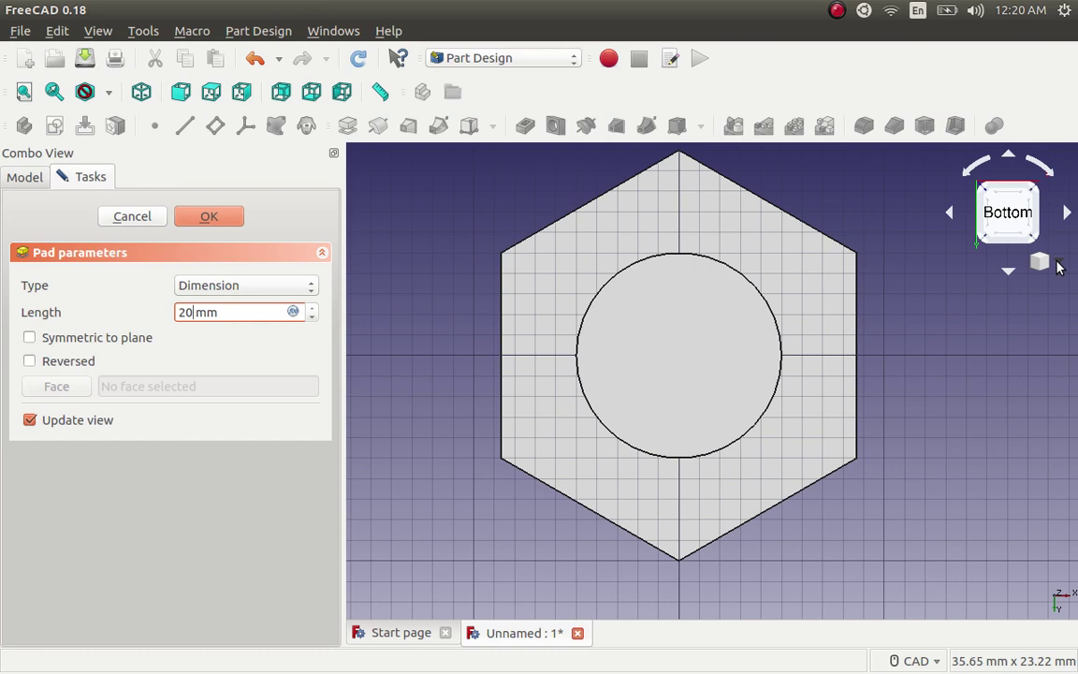
left_click(1060, 264)
left_click(1024, 317)
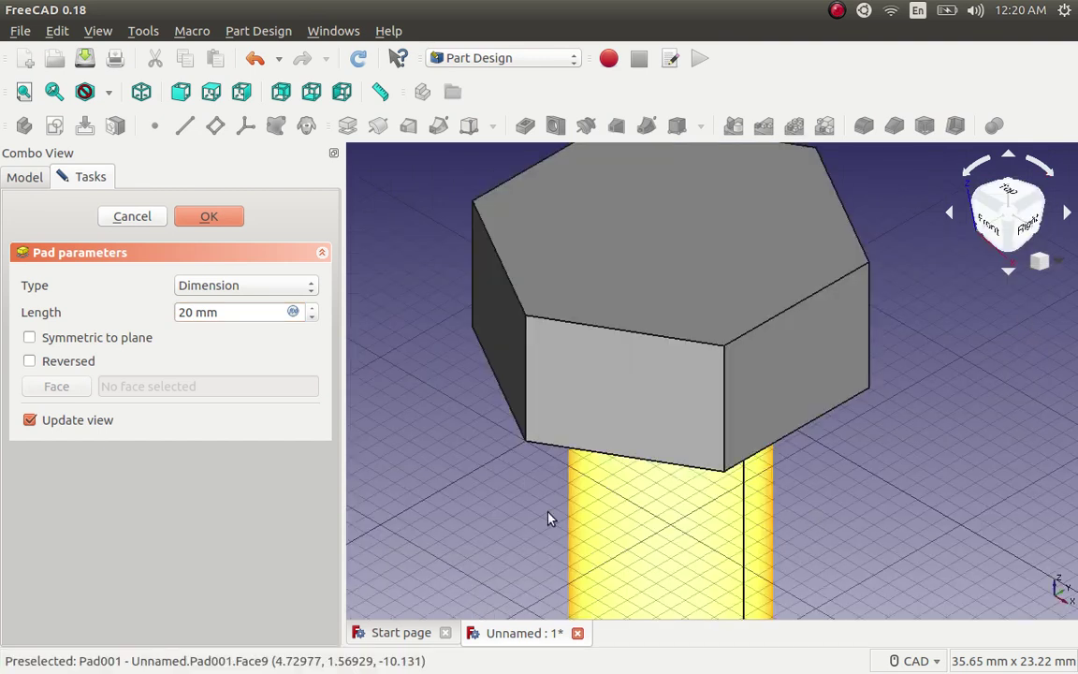
left_click(206, 217)
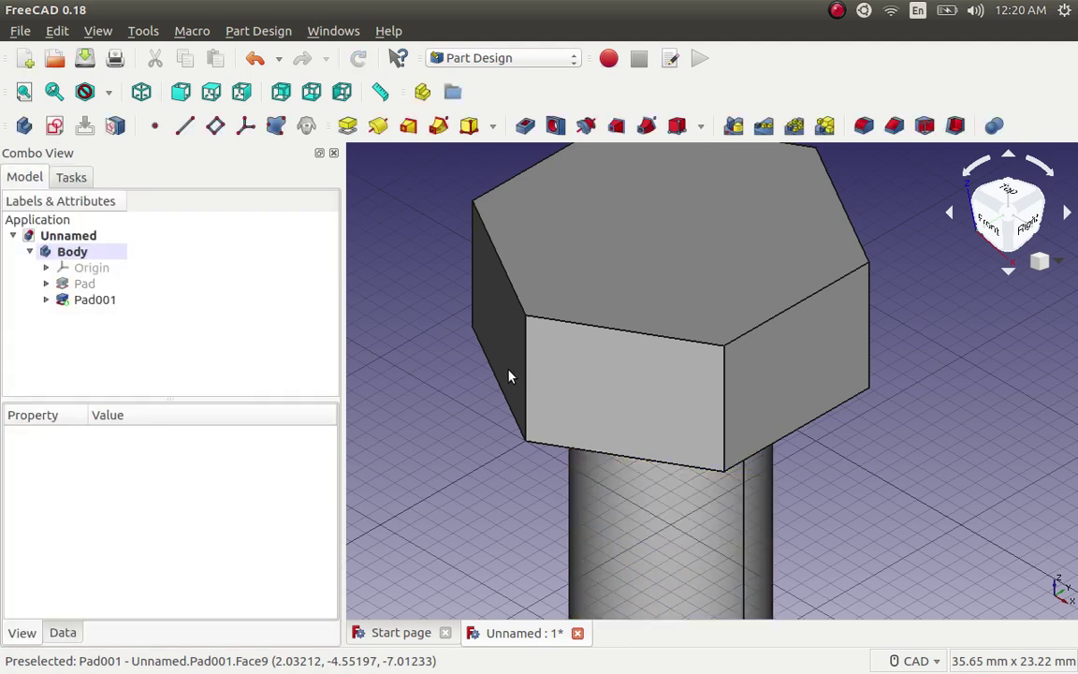
- Zoom to frame the whole bolt, then open the Ubuntu session menu
scroll(462, 350, "down", 2)
scroll(481, 469, "down", 2)
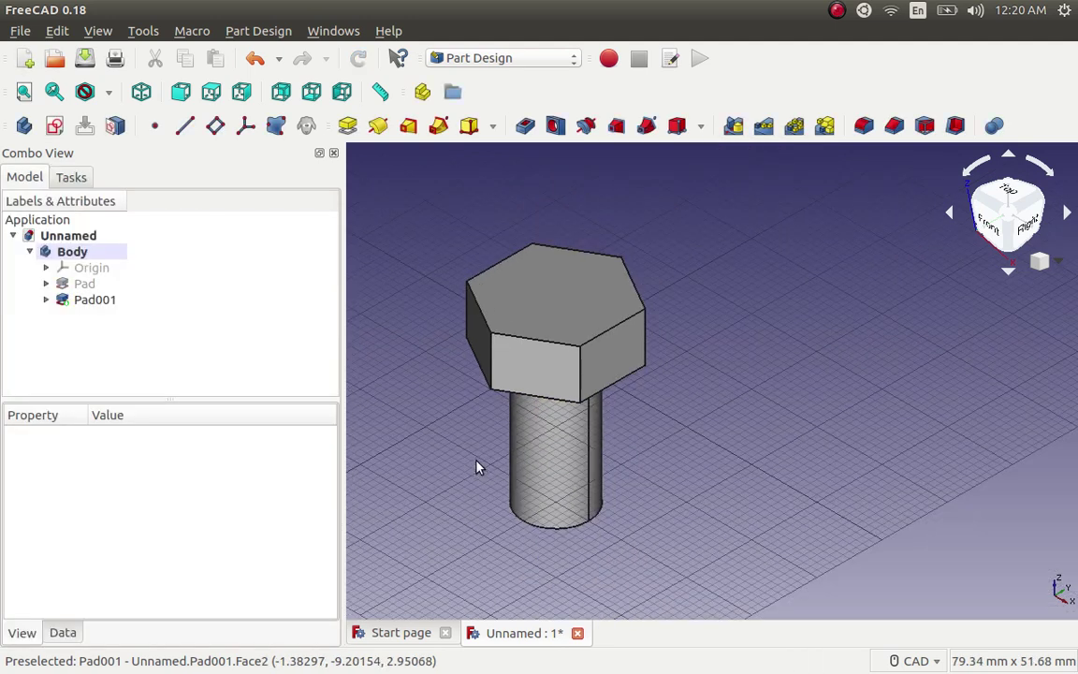
scroll(476, 468, "up", 2)
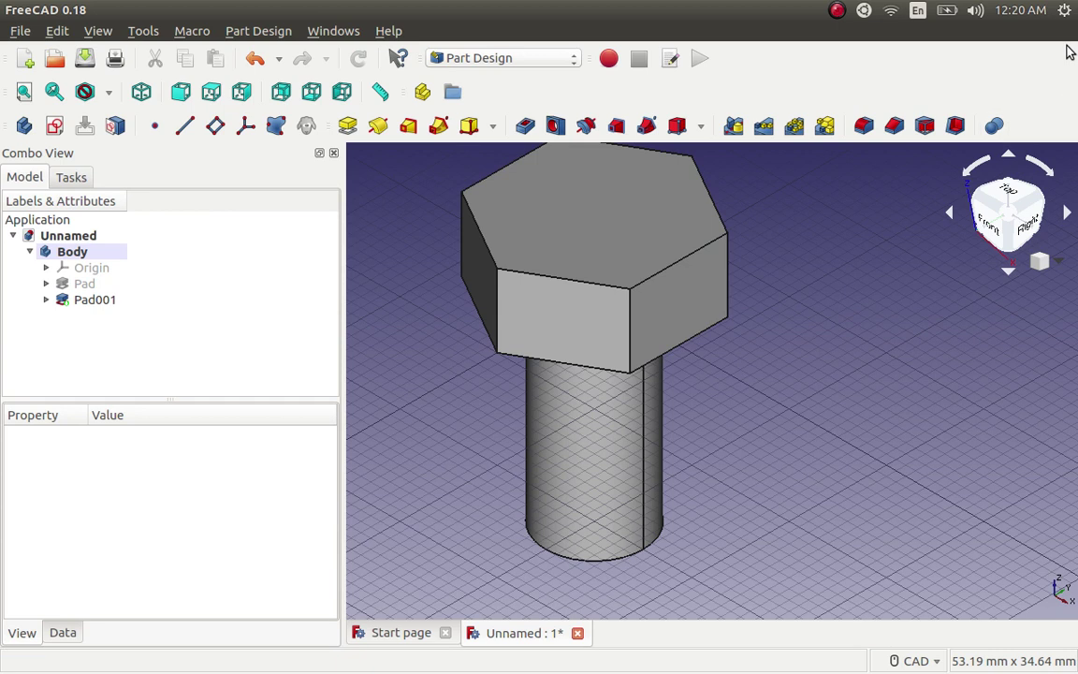
left_click(1065, 10)
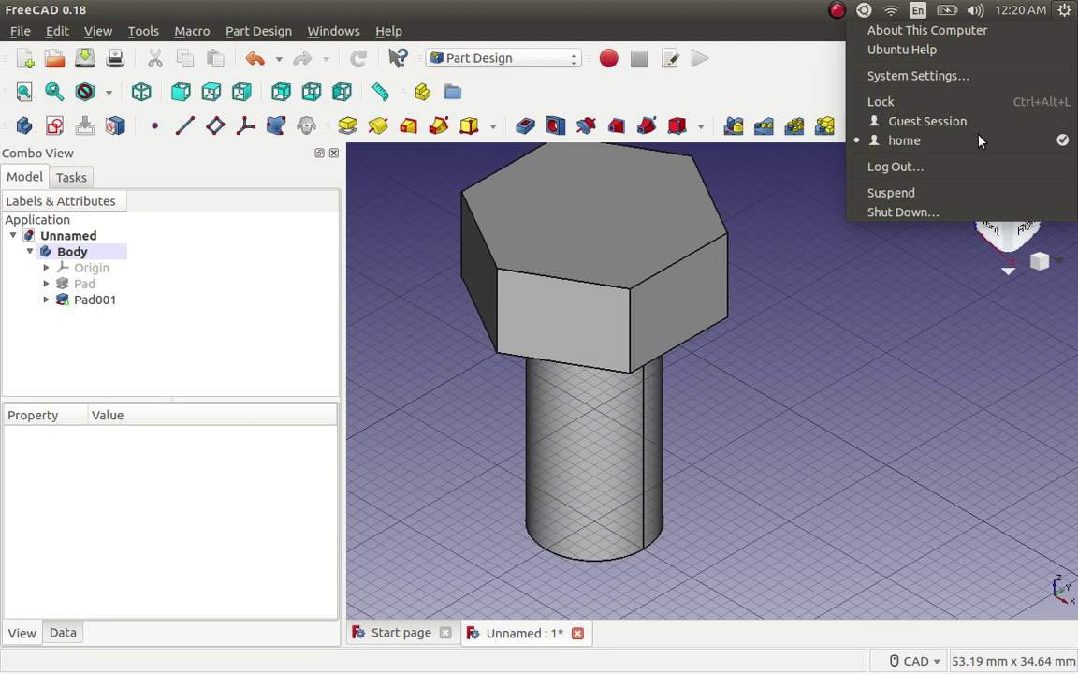